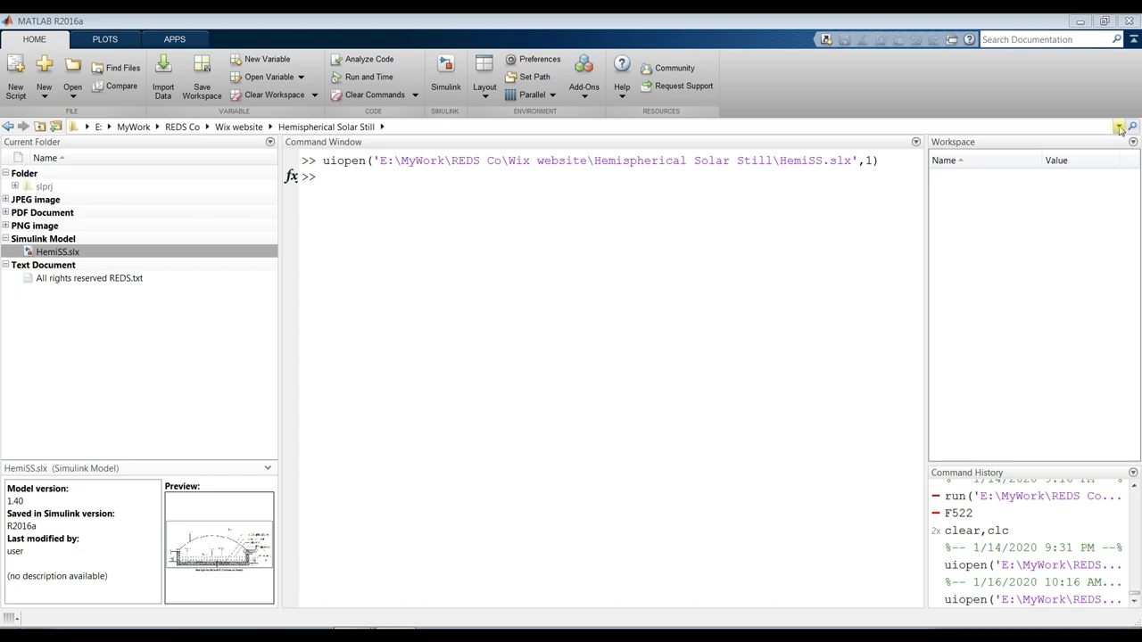
left_click(1118, 128)
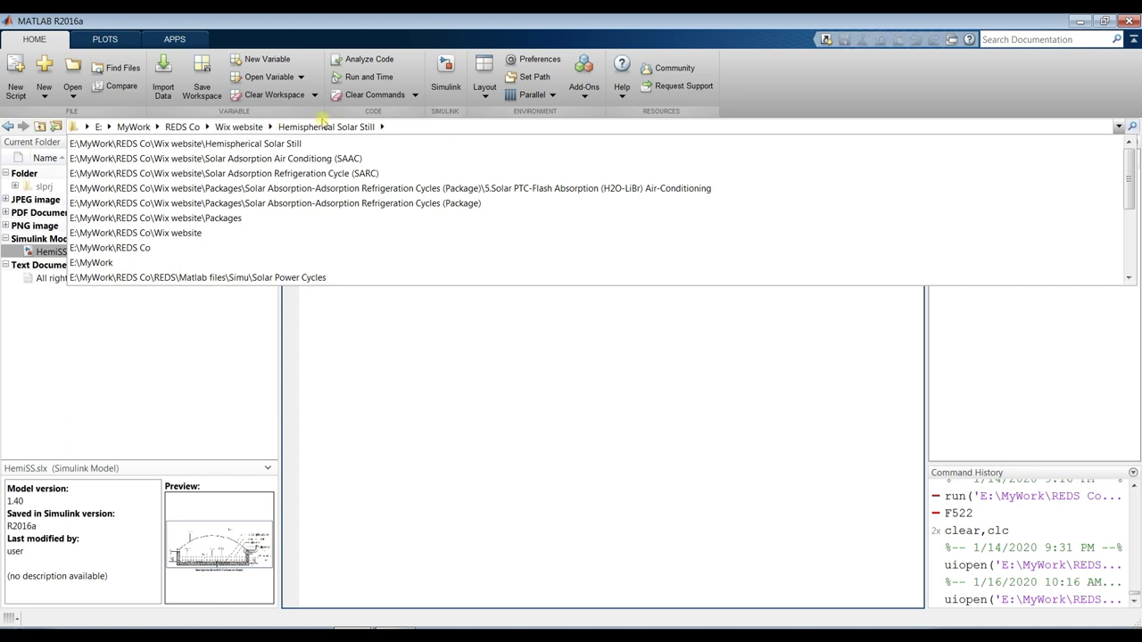
left_click(271, 127)
scroll(327, 195, "down", 10)
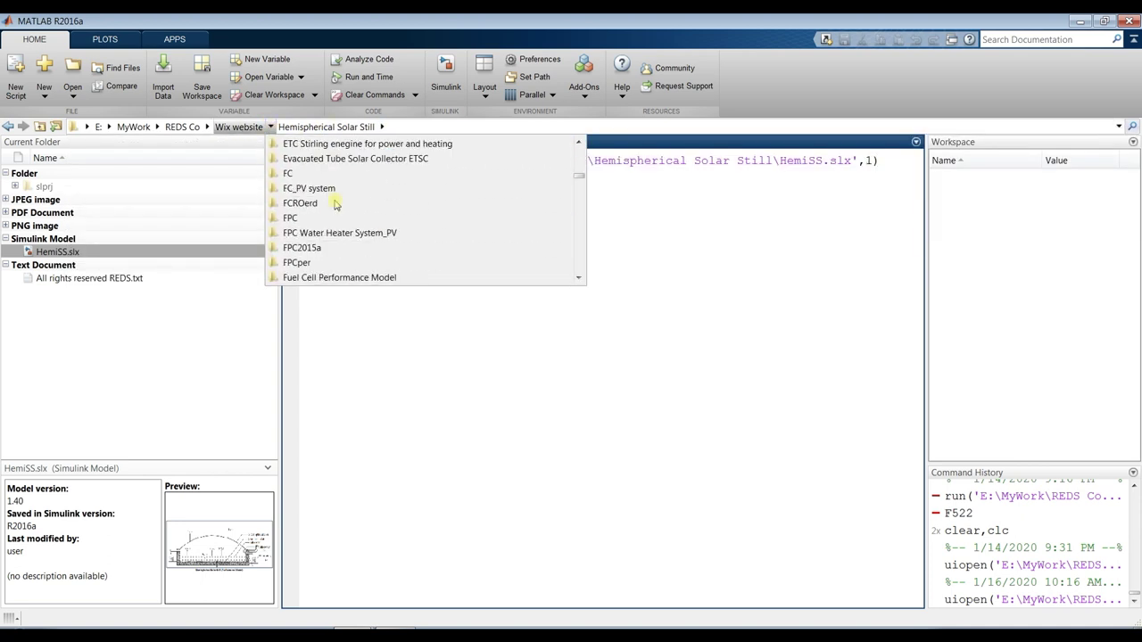
left_click(345, 232)
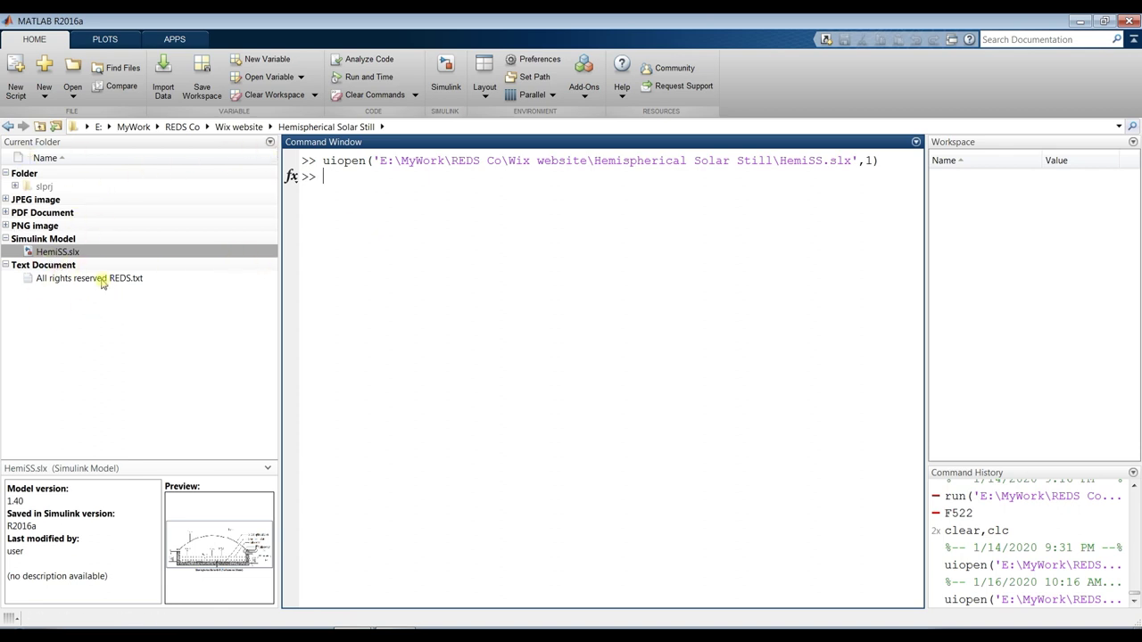
left_click(270, 144)
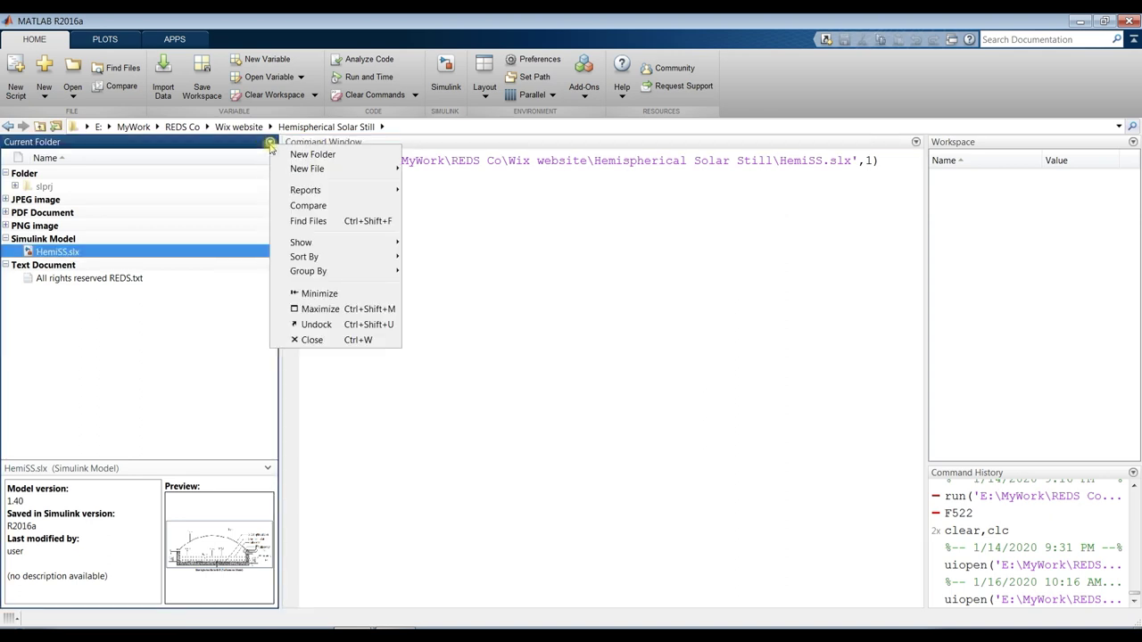
mouse_move(330, 276)
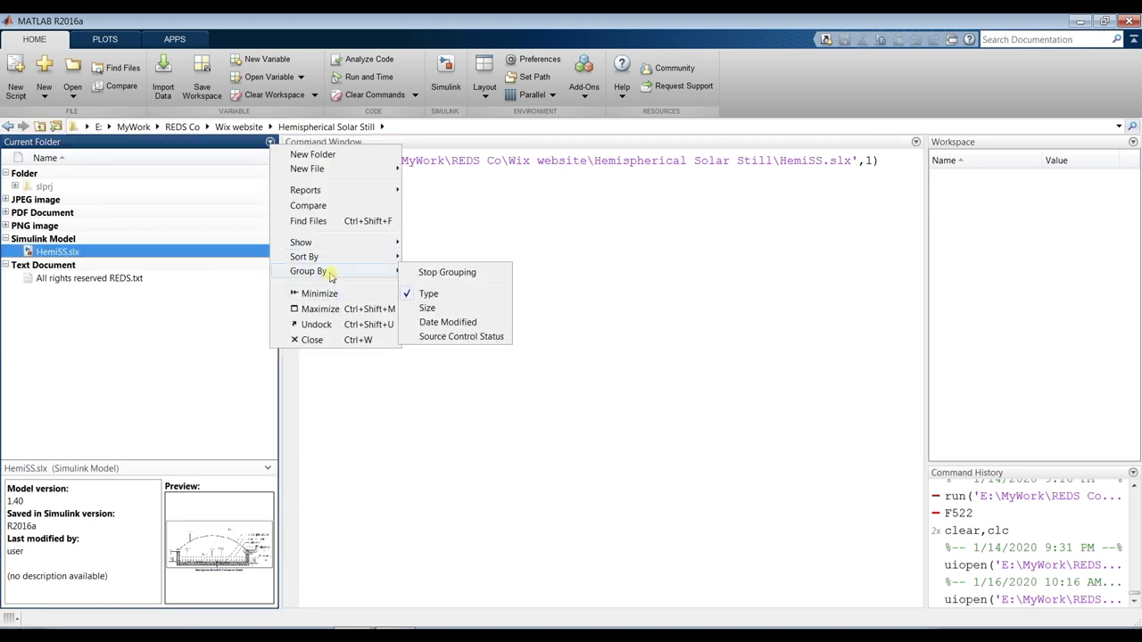
left_click(201, 323)
Step: Open the HemiSS.slx model and bring up the block parameters of the Hemispherical Solar Still block
left_click(61, 253)
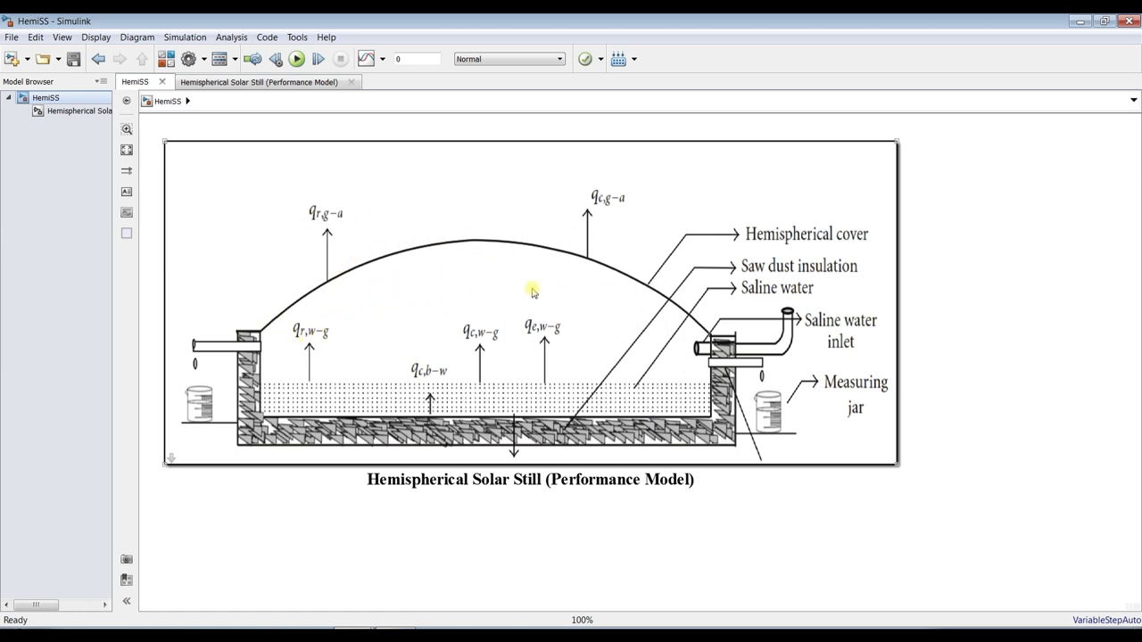
double_click(448, 198)
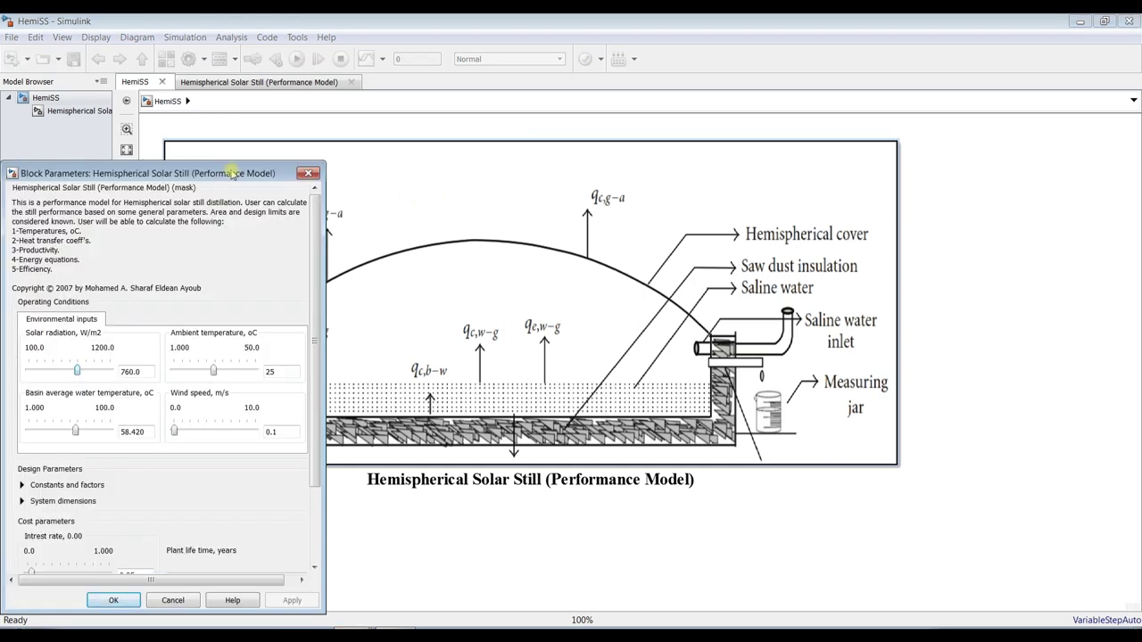
left_click_drag(230, 175, 596, 80)
Step: Review the environmental inputs: solar radiation, ambient temperature, basin average water temperature and wind speed
double_click(505, 277)
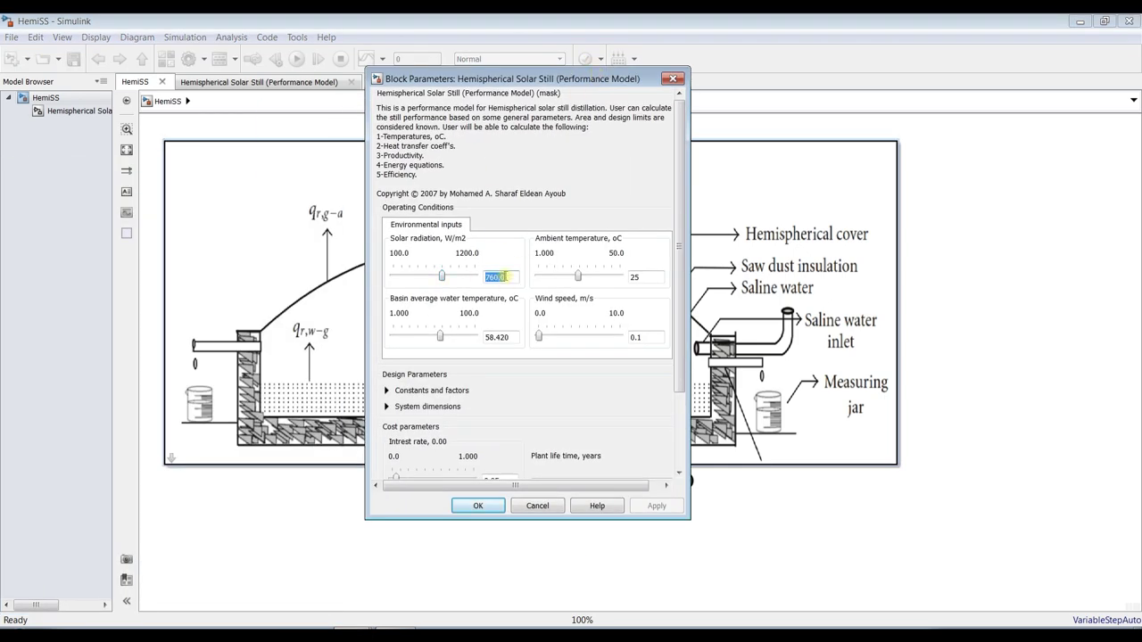
double_click(659, 278)
double_click(501, 337)
double_click(641, 338)
Step: Expand the Constants and factors section and review the glass and water properties and the heat loss coefficient
left_click_drag(683, 368, 686, 411)
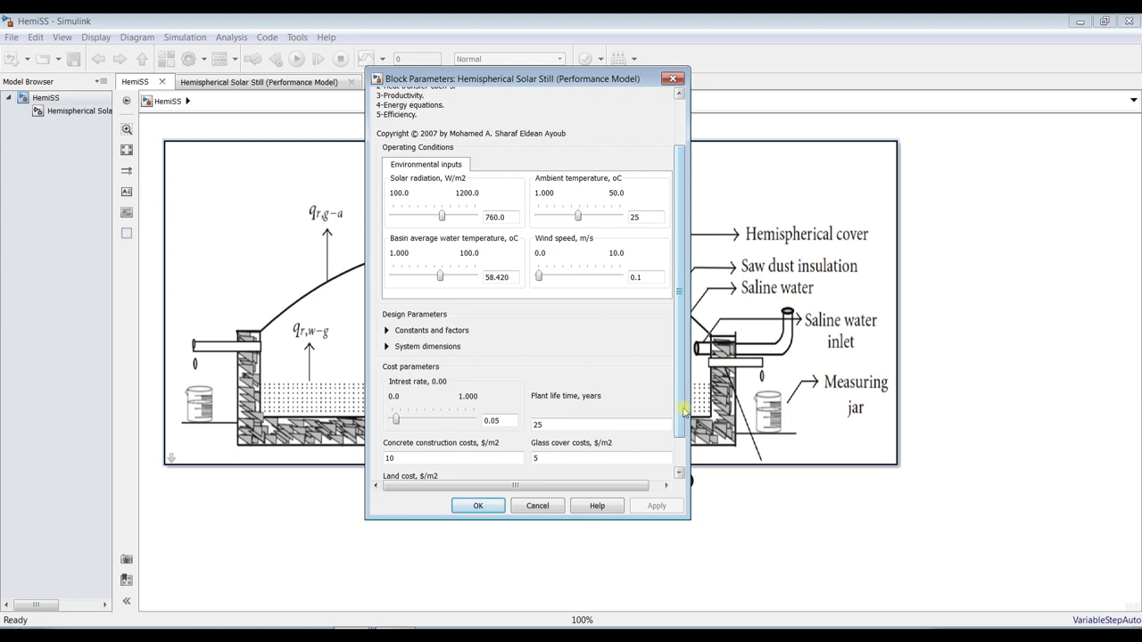
left_click(388, 331)
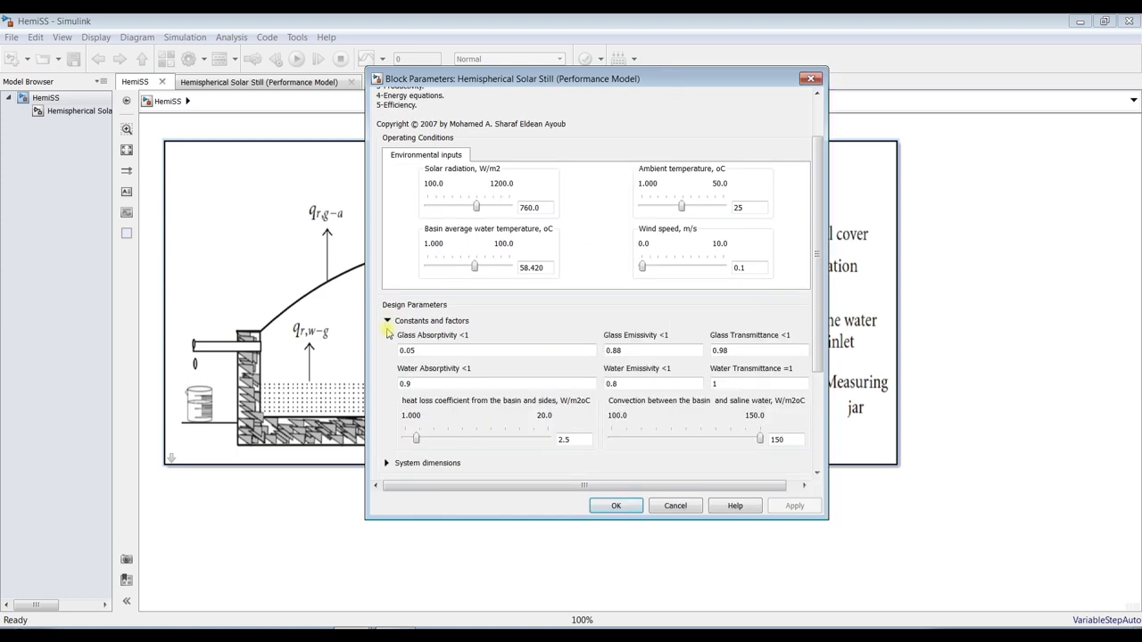
double_click(454, 351)
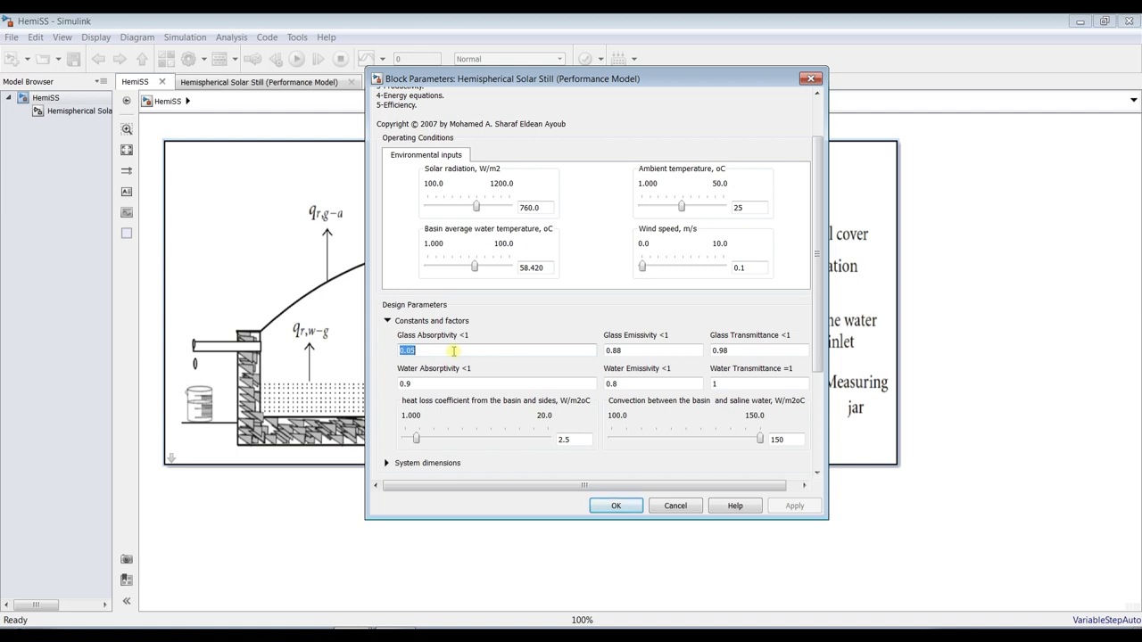
double_click(635, 352)
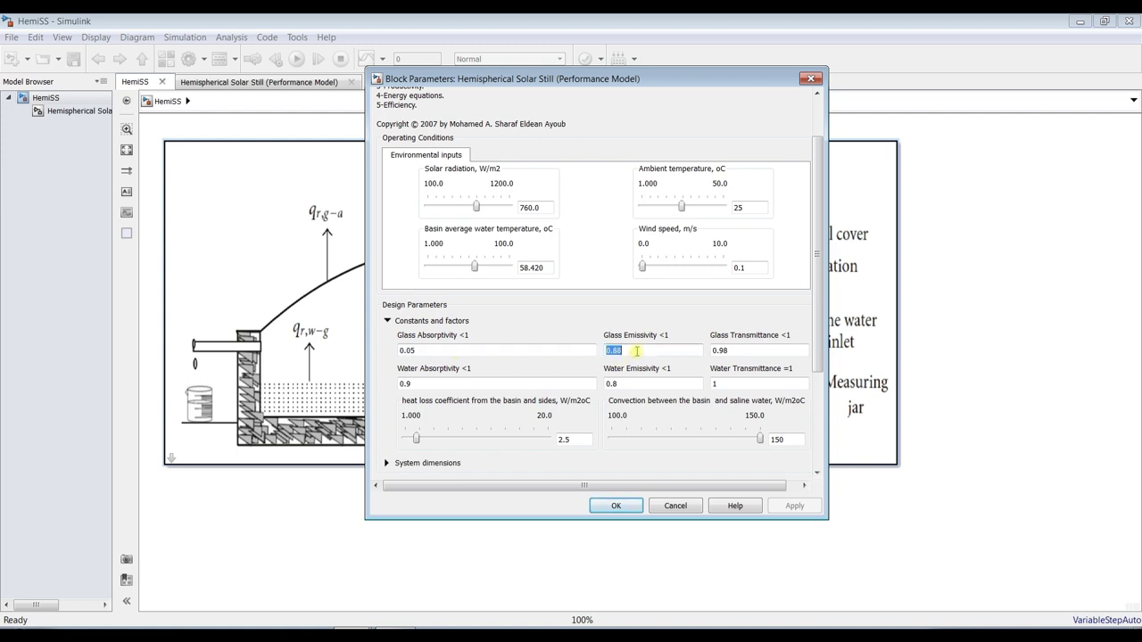
double_click(742, 350)
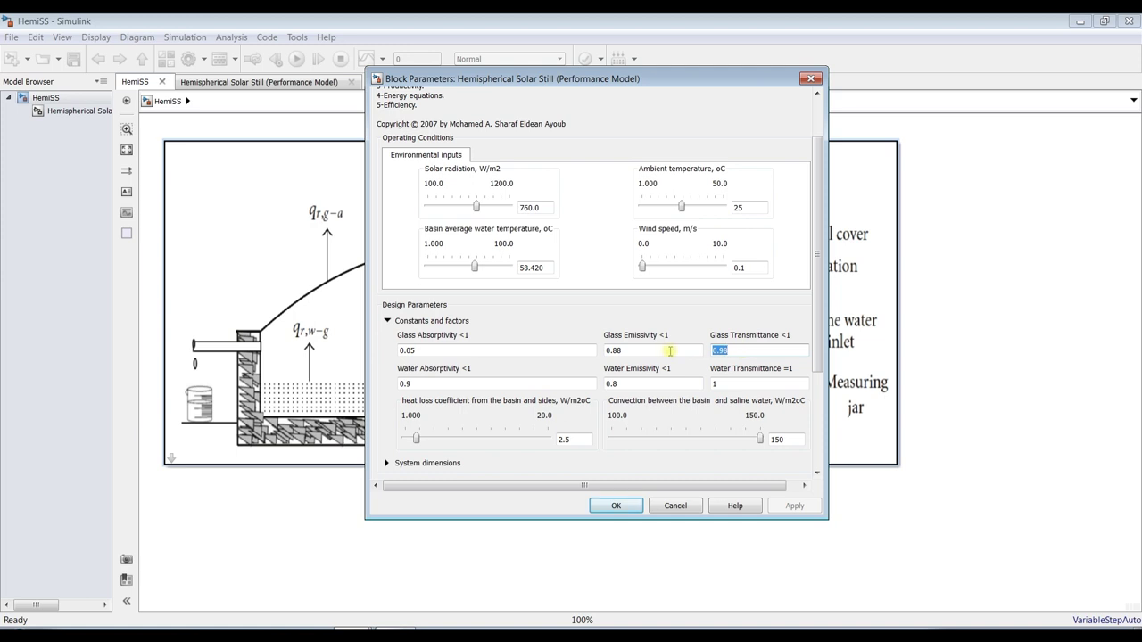
double_click(432, 387)
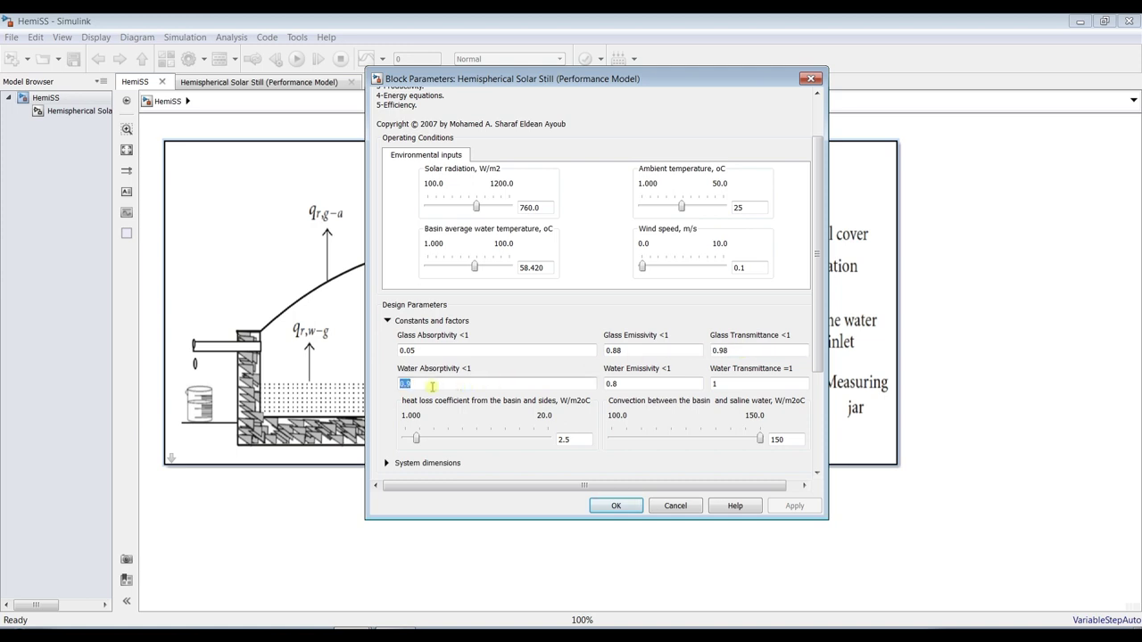
double_click(648, 384)
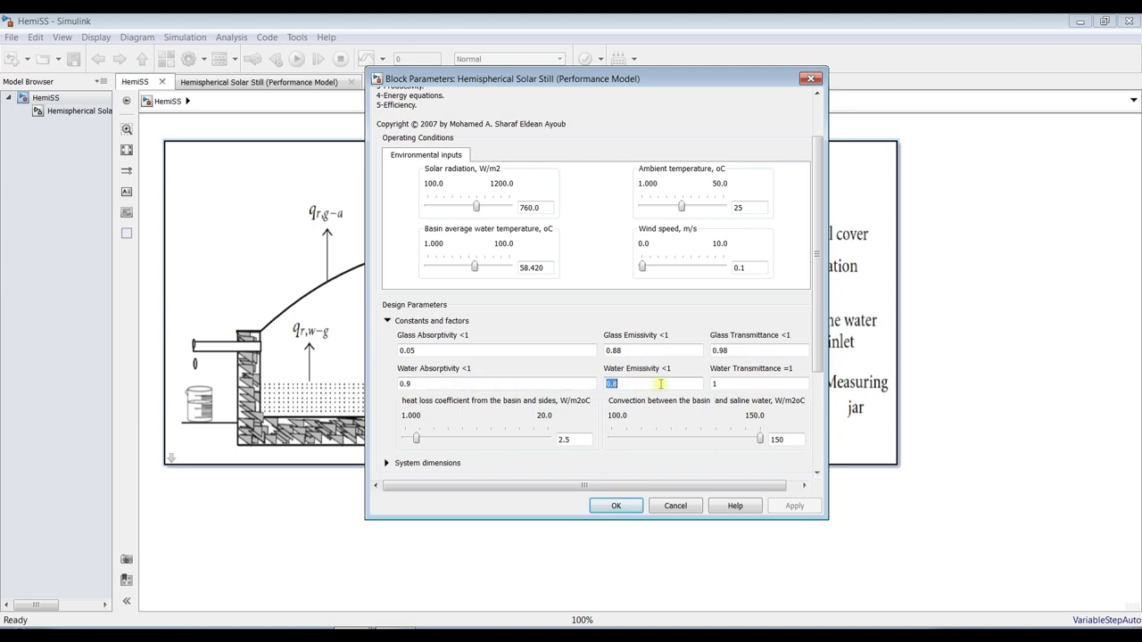
left_click_drag(817, 357, 816, 428)
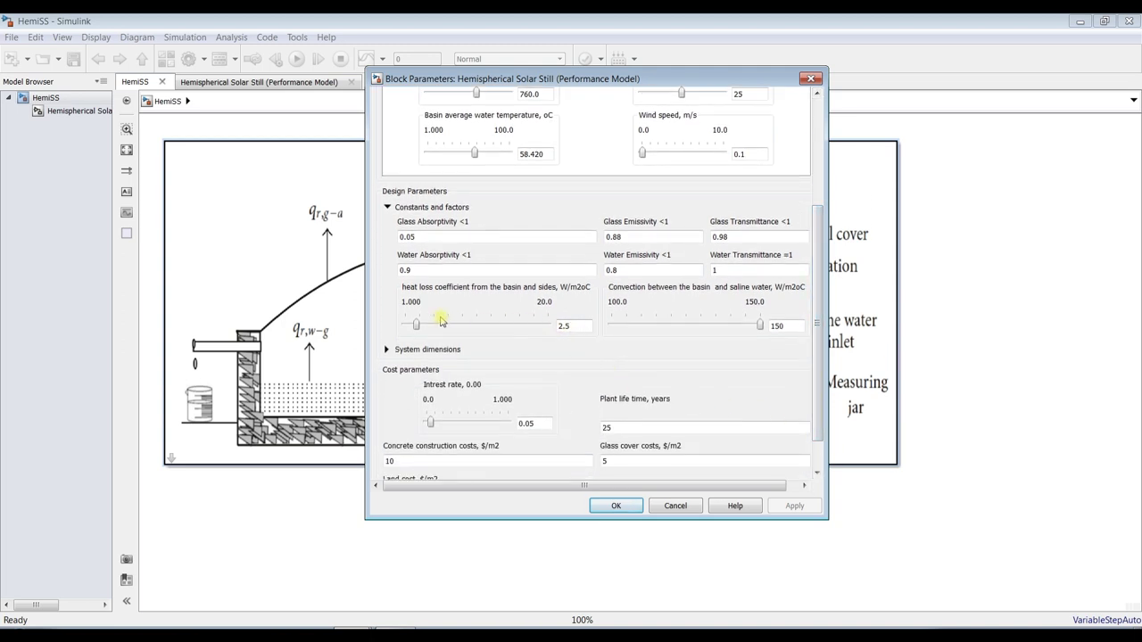
double_click(584, 329)
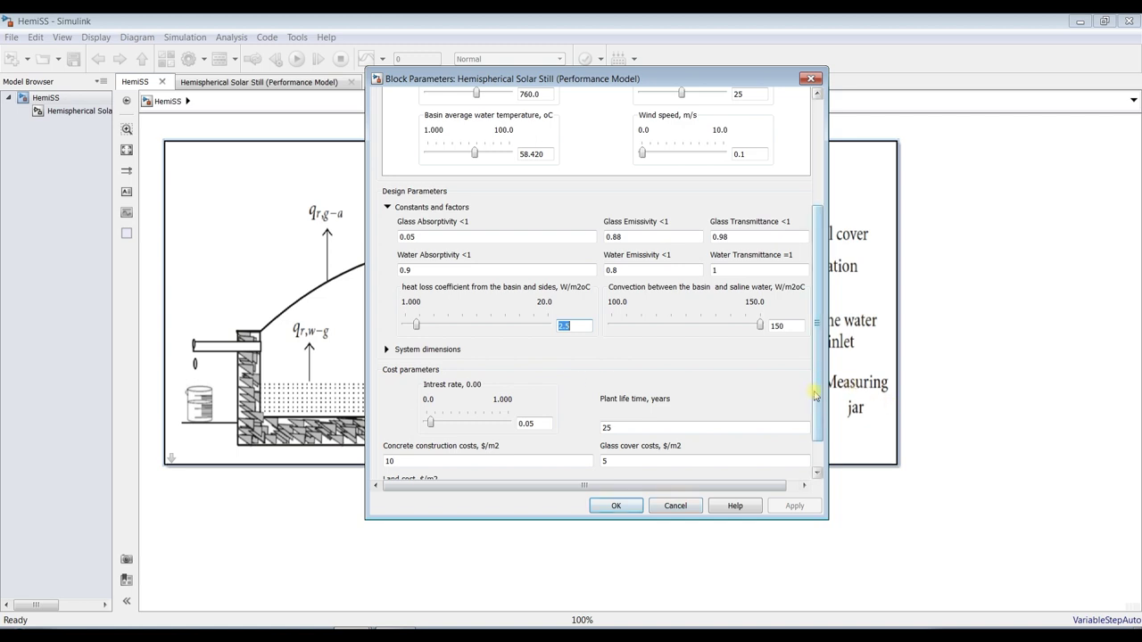
Step: Expand the System dimensions section and review the cover diameter, basin length and basin width
left_click_drag(815, 393, 815, 424)
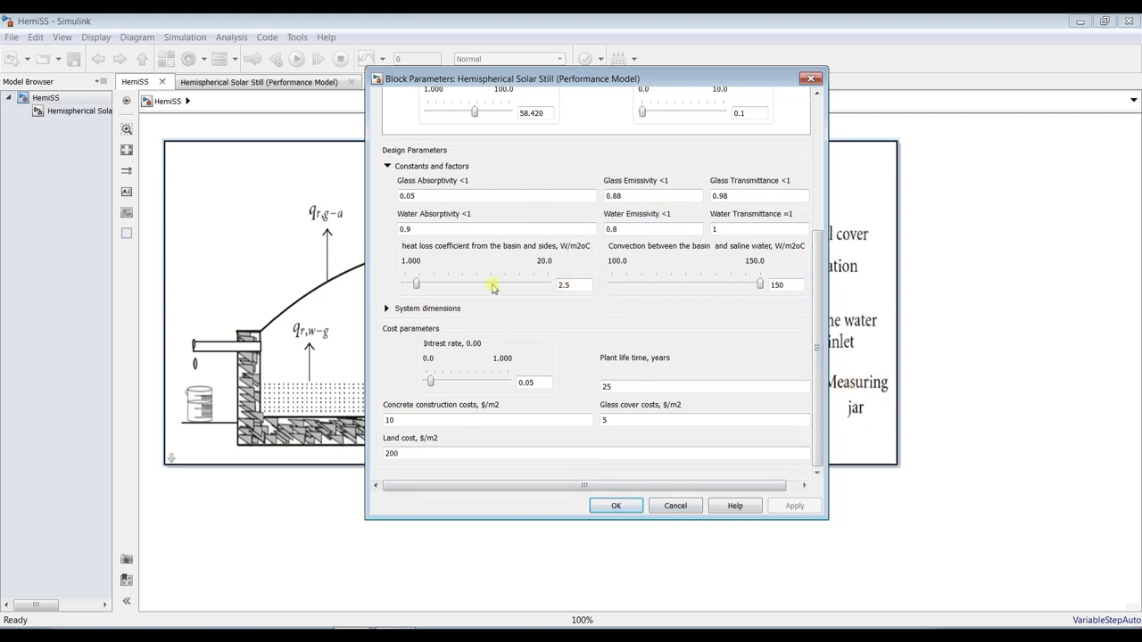
left_click(429, 309)
double_click(440, 337)
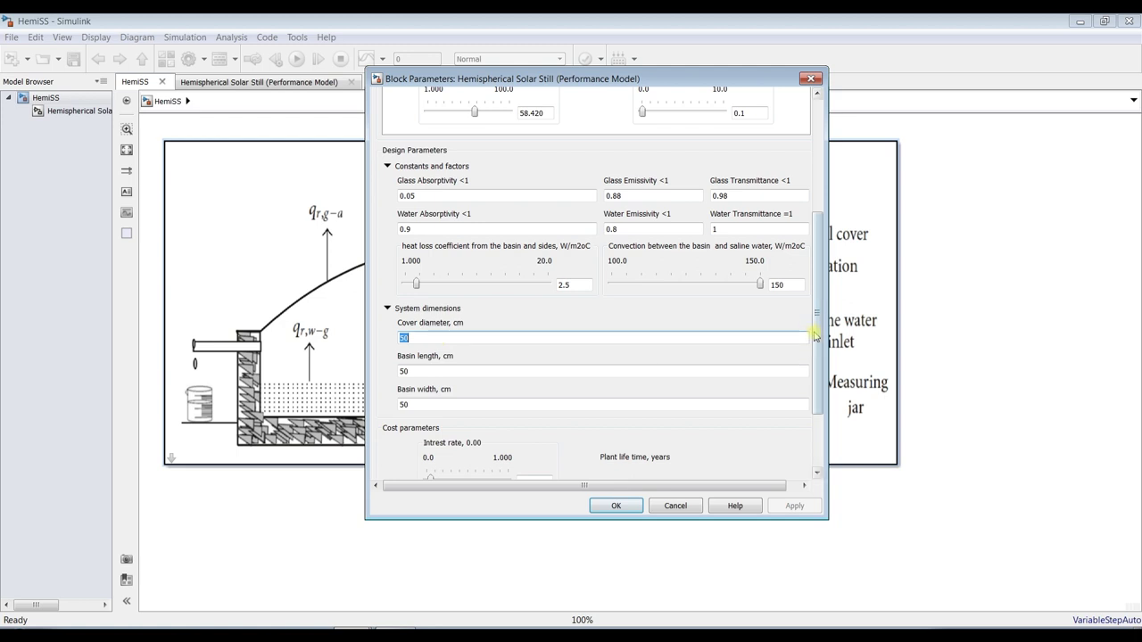
left_click_drag(816, 331, 816, 395)
double_click(442, 239)
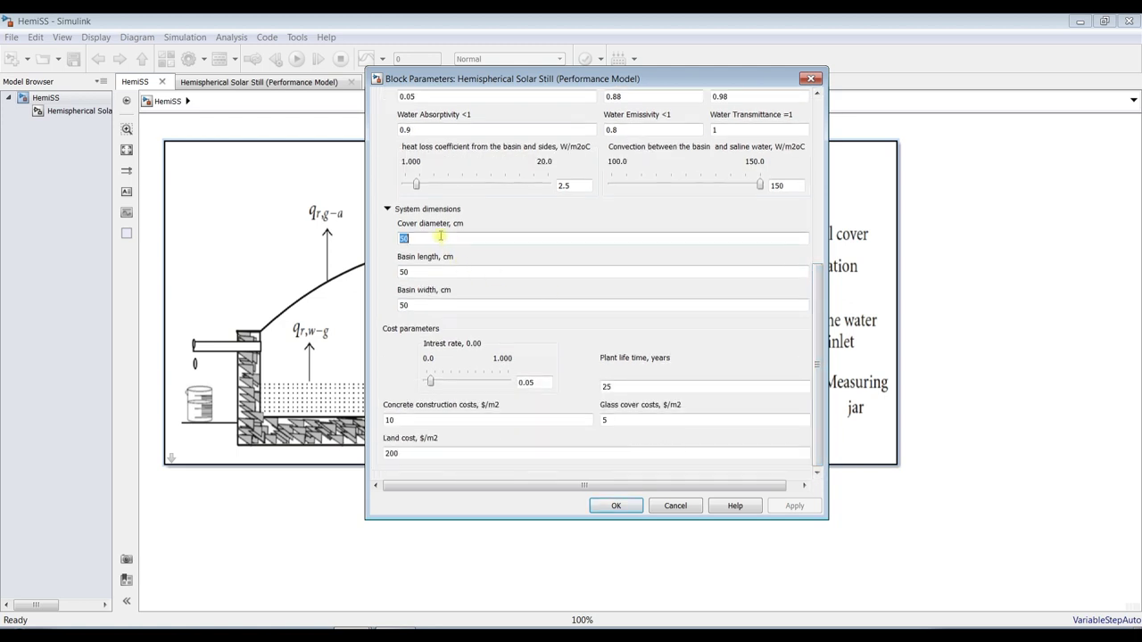
double_click(431, 273)
double_click(423, 305)
double_click(421, 272)
double_click(420, 238)
double_click(420, 272)
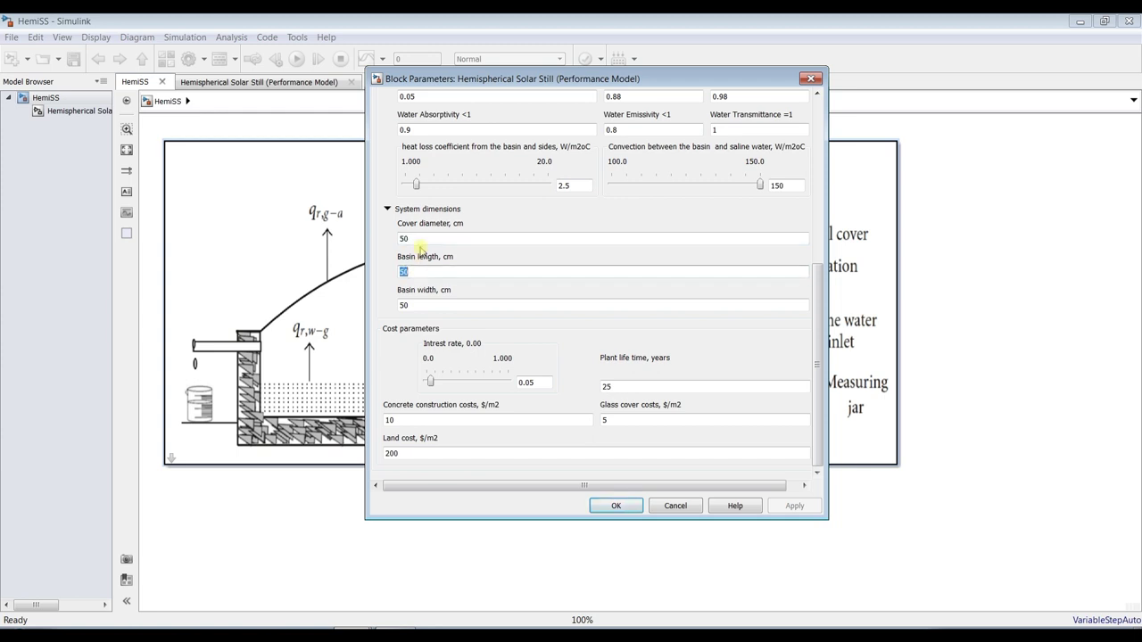
double_click(422, 240)
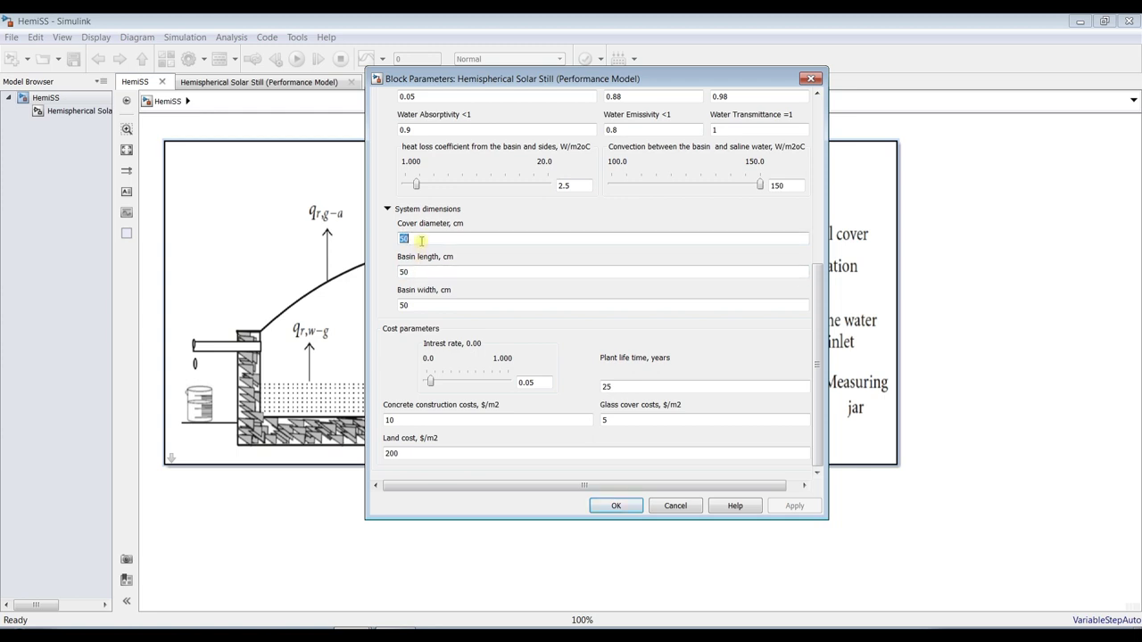
double_click(420, 271)
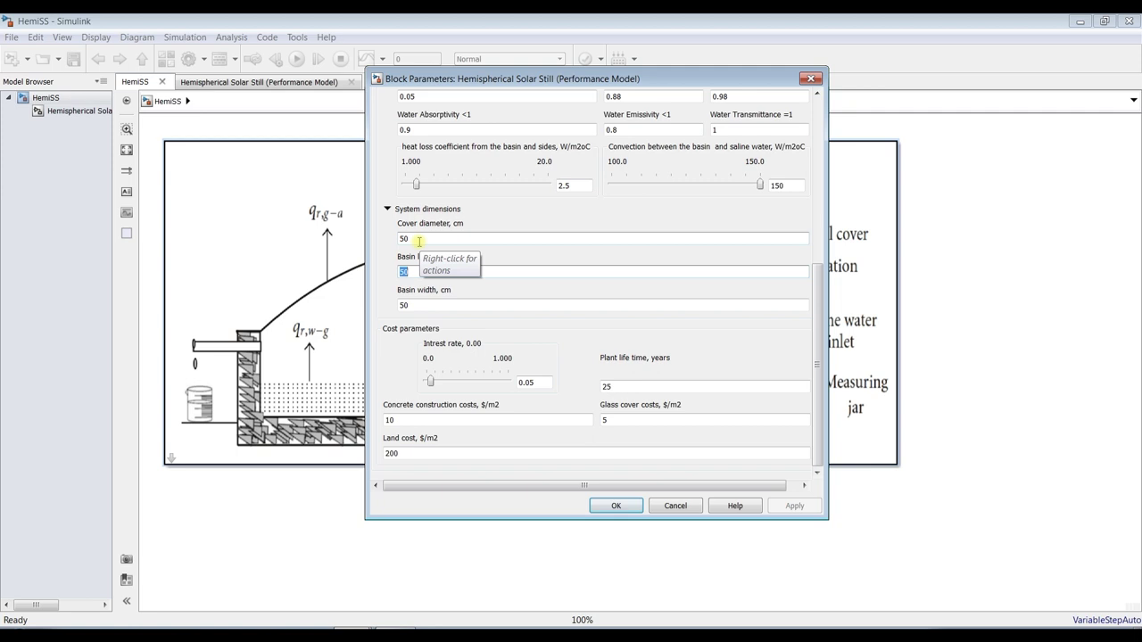
double_click(418, 304)
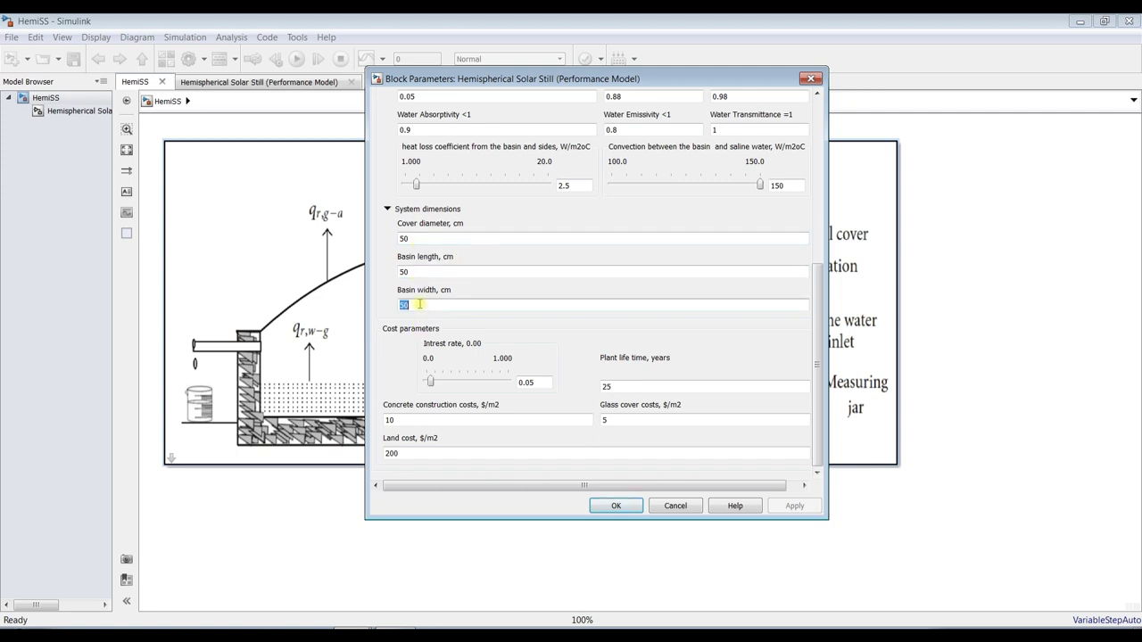
left_click(418, 237)
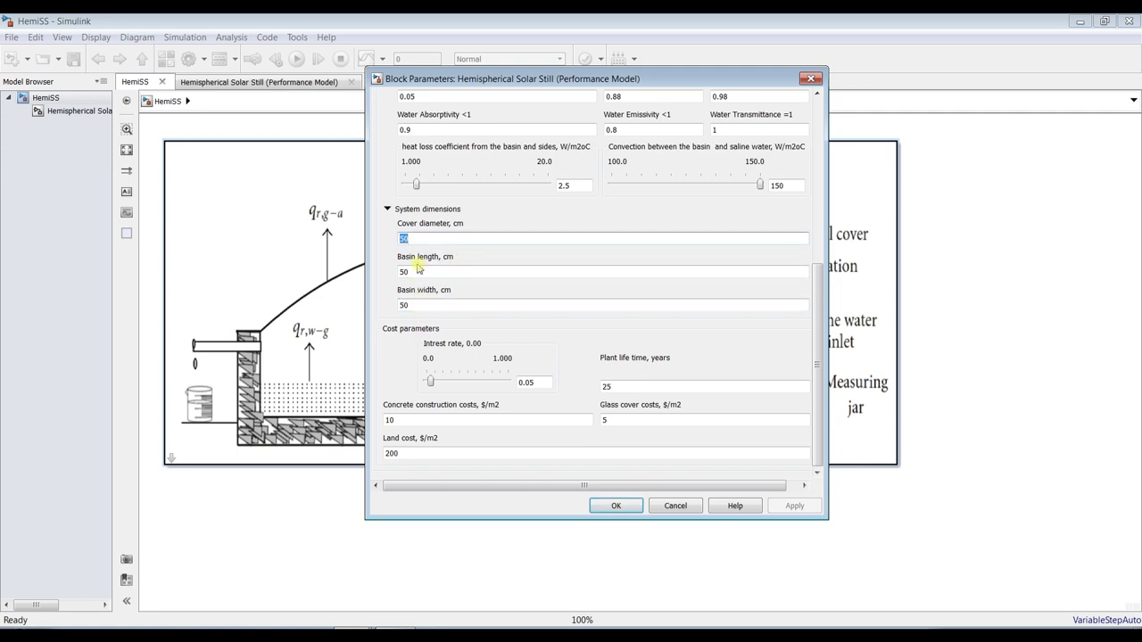
double_click(418, 272)
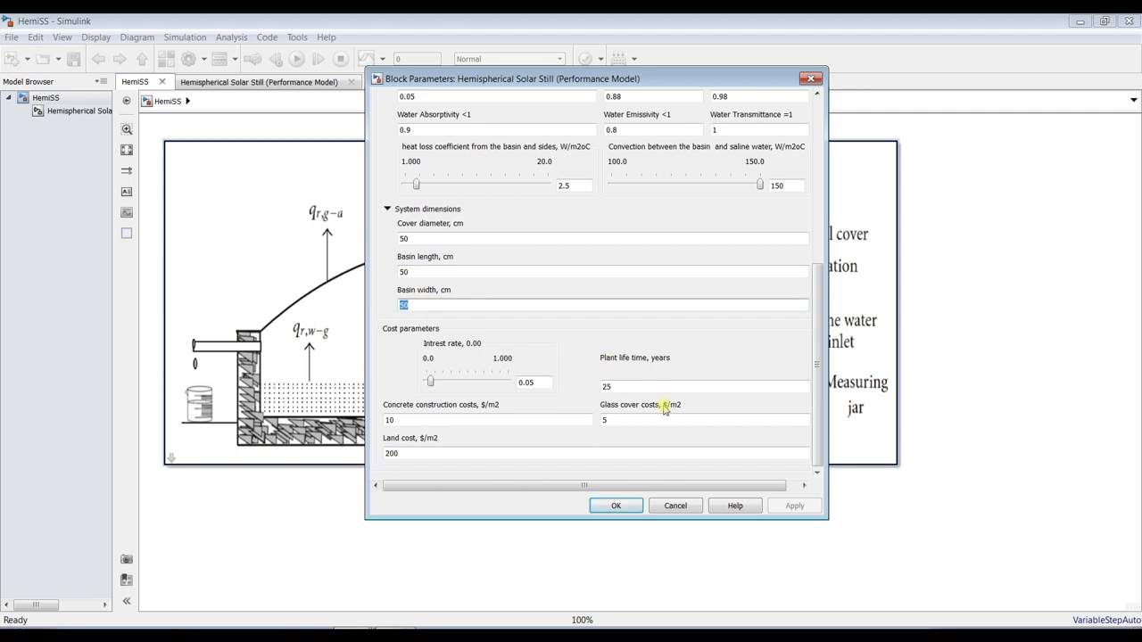
Step: Review the cost parameters, including plant life time, and close the block parameters with OK
key("Tab")
key("Tab")
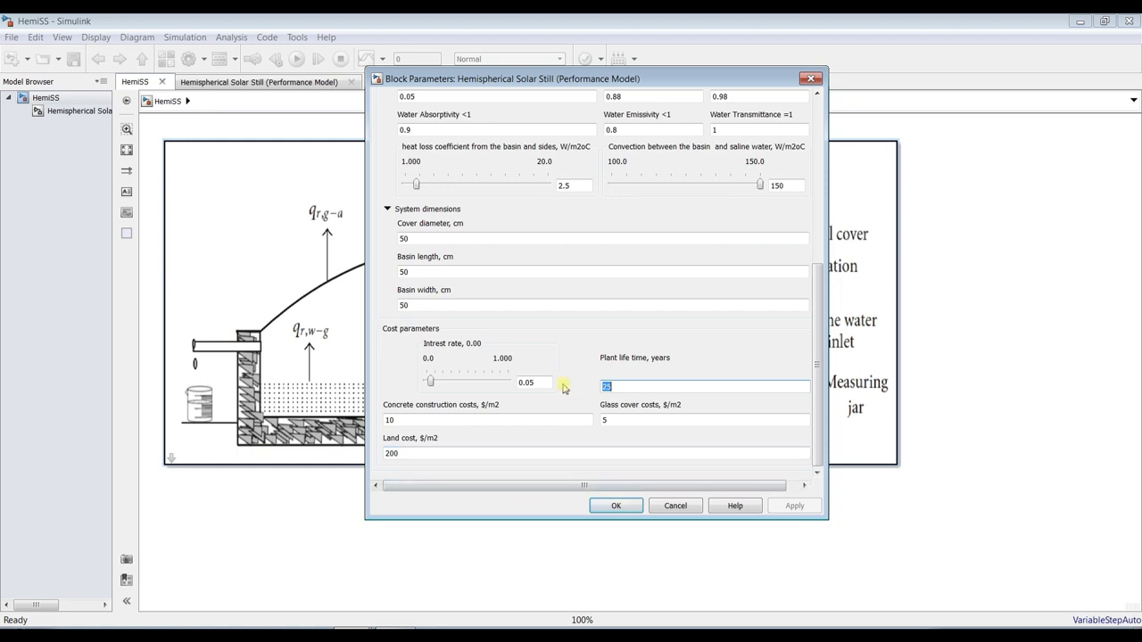
mouse_move(819, 451)
left_mouse_down()
mouse_move(819, 436)
mouse_move(819, 453)
left_mouse_up()
left_click(615, 506)
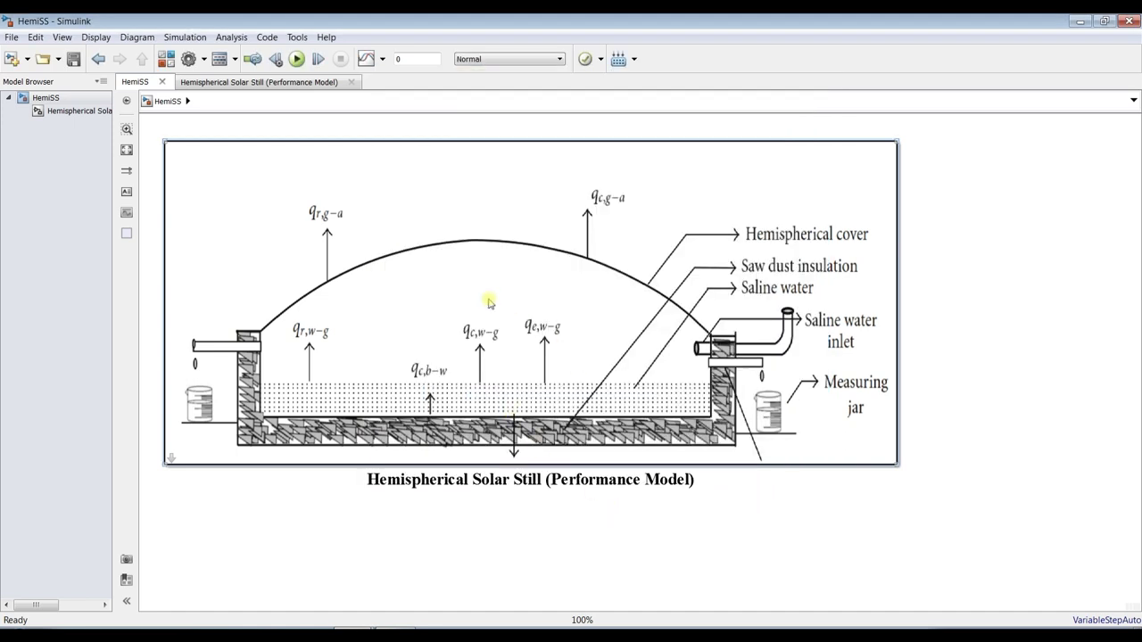
Step: Open the solar still block's mask for editing and show its parameter and dialog definitions in a maximized window
right_click(465, 202)
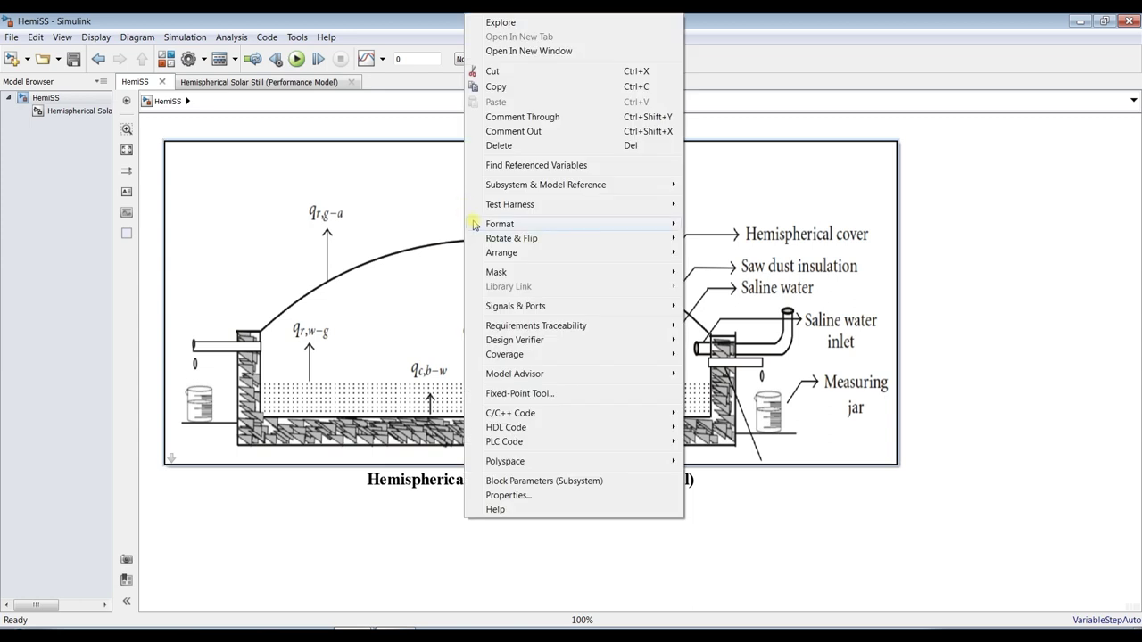
mouse_move(610, 271)
left_click(711, 275)
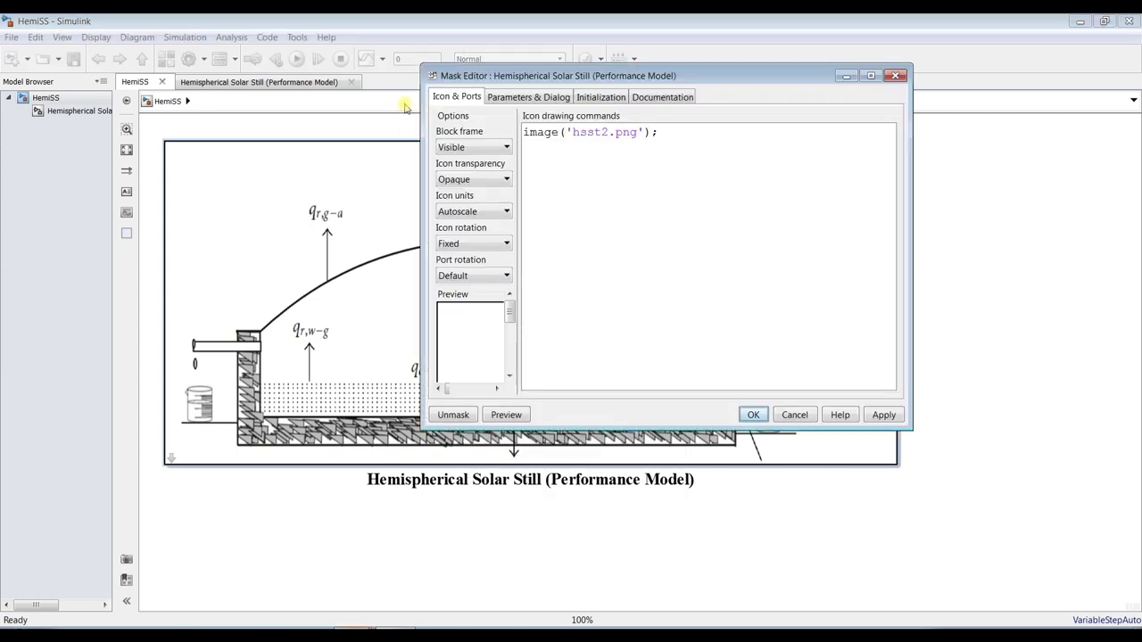
left_click(518, 97)
left_click(871, 75)
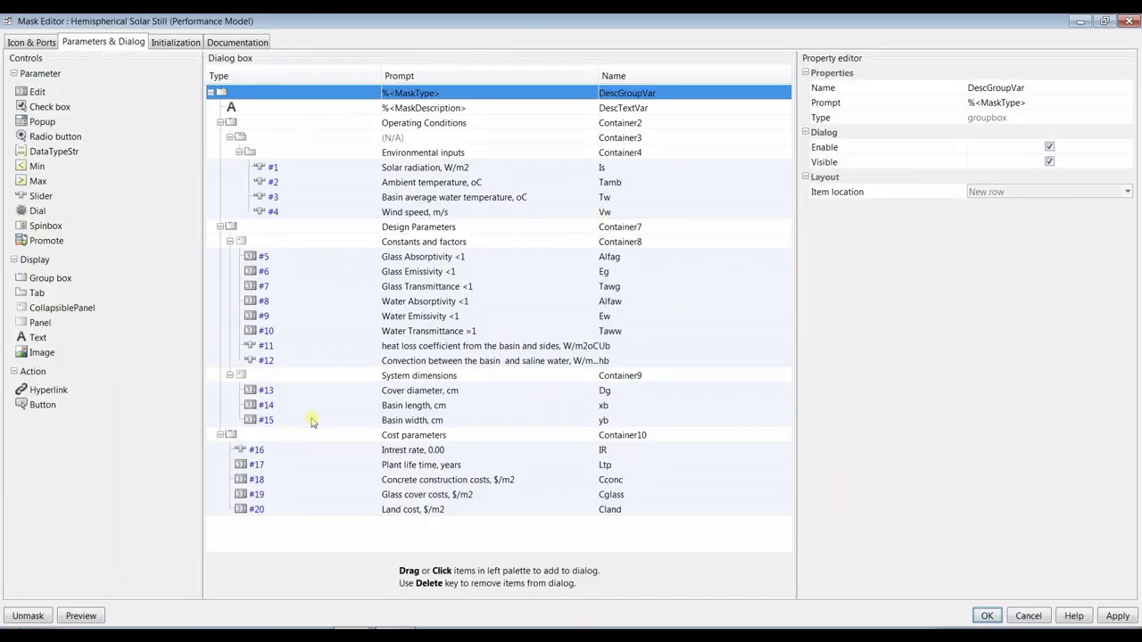
Step: Capitalize the first letter of the heat loss coefficient prompt (#11) and remove the extra space before "and" in the convection prompt (#12)
left_click(288, 350)
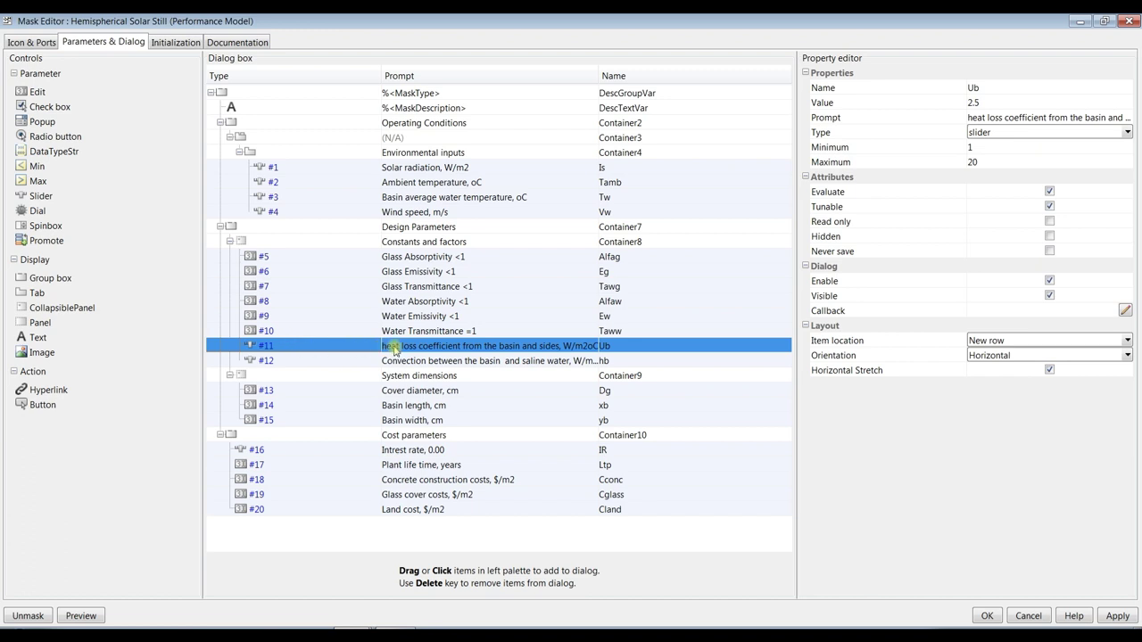
left_click(387, 345)
key("BackSpace")
type("H")
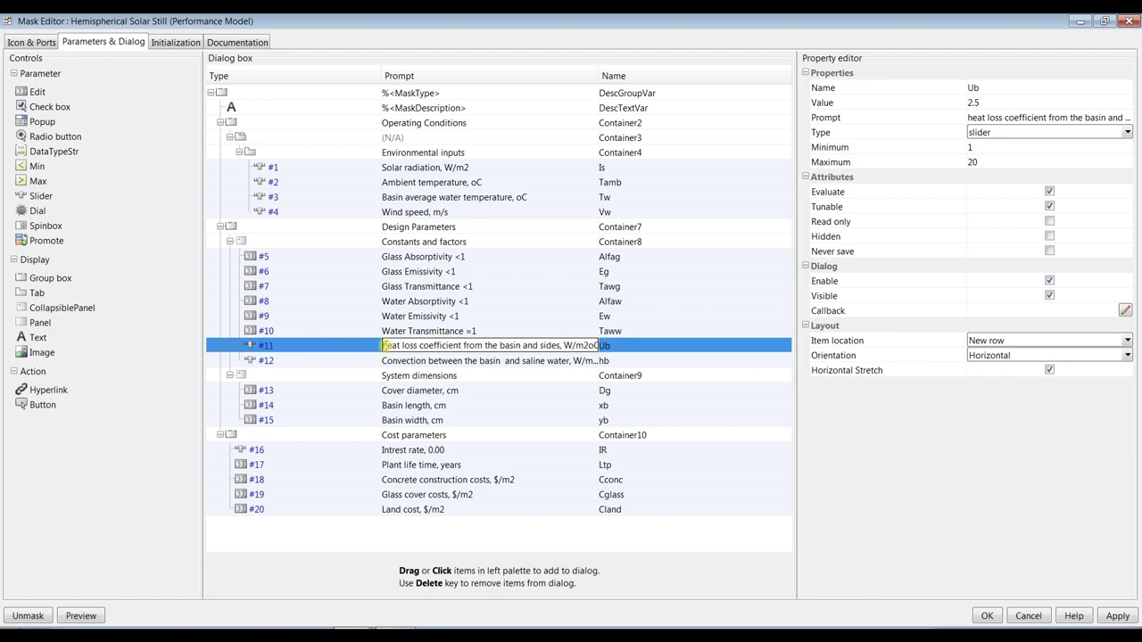
left_click(517, 360)
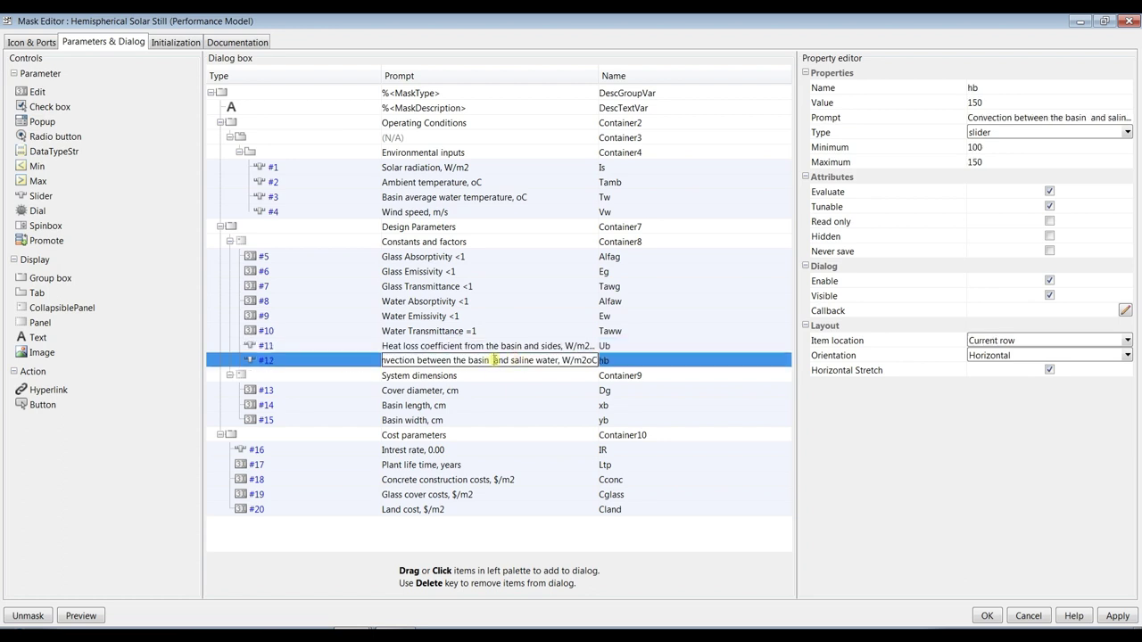
key("BackSpace")
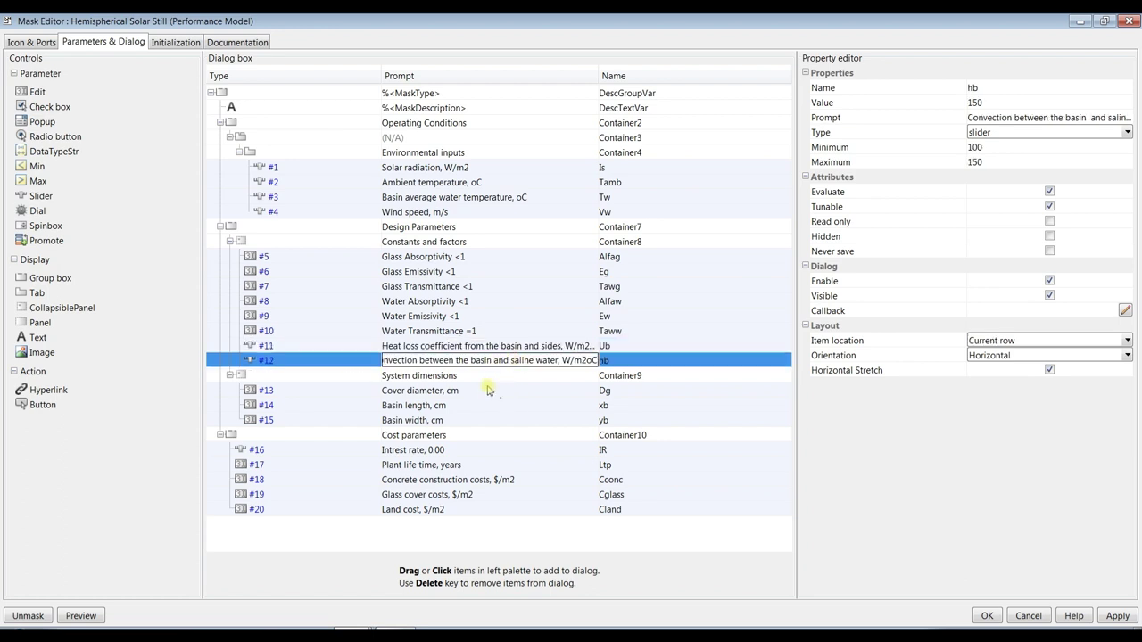
Step: Check the slider limits of the convection (#12) and heat loss coefficient (#11) parameters, apply the mask changes and close the Mask Editor
left_click(327, 361)
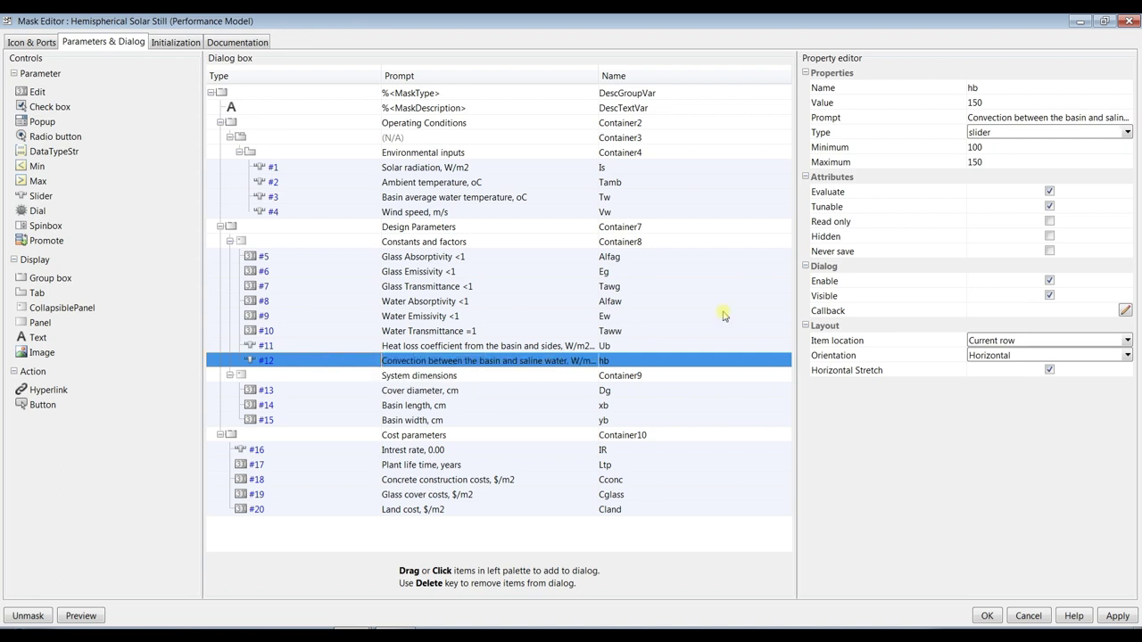
left_click(1015, 148)
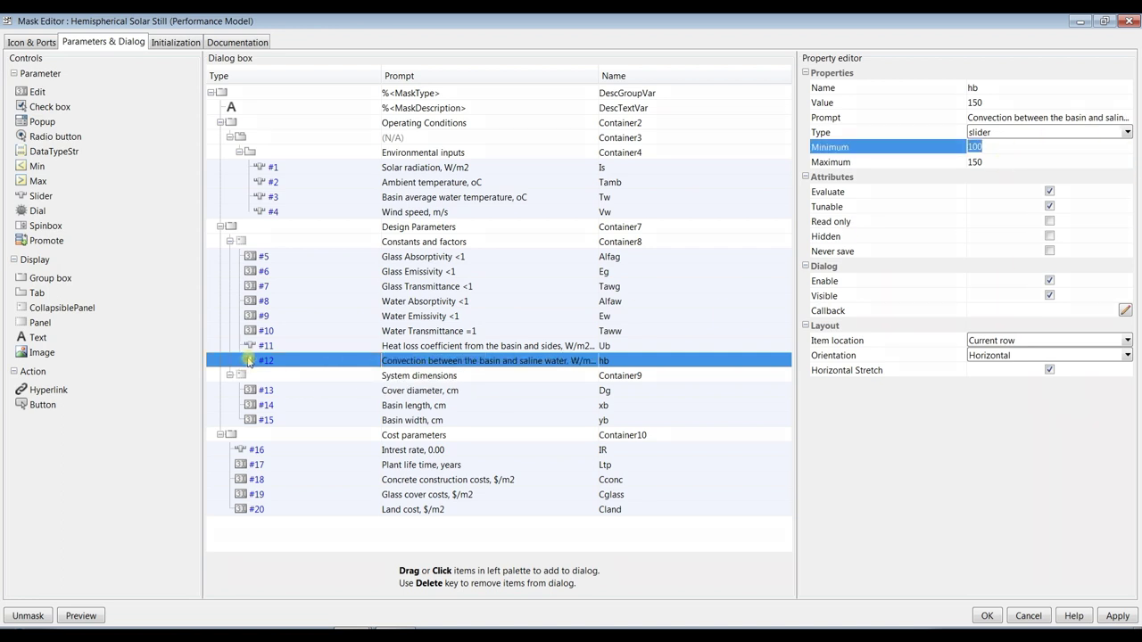
left_click(250, 346)
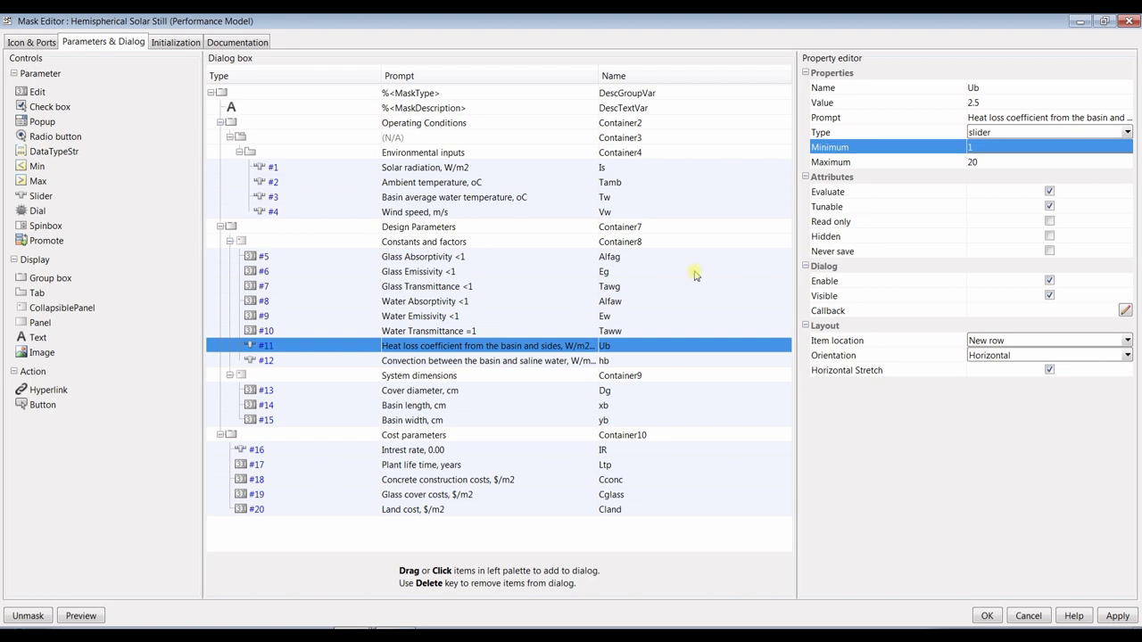
left_click(991, 147)
left_click(992, 163)
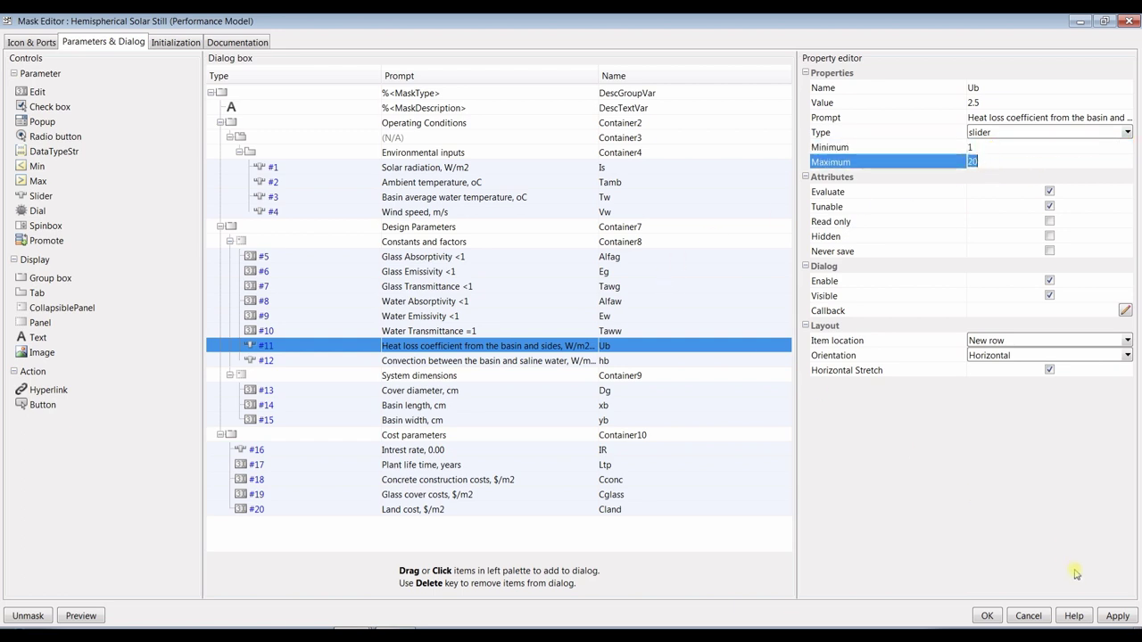
left_click(1116, 616)
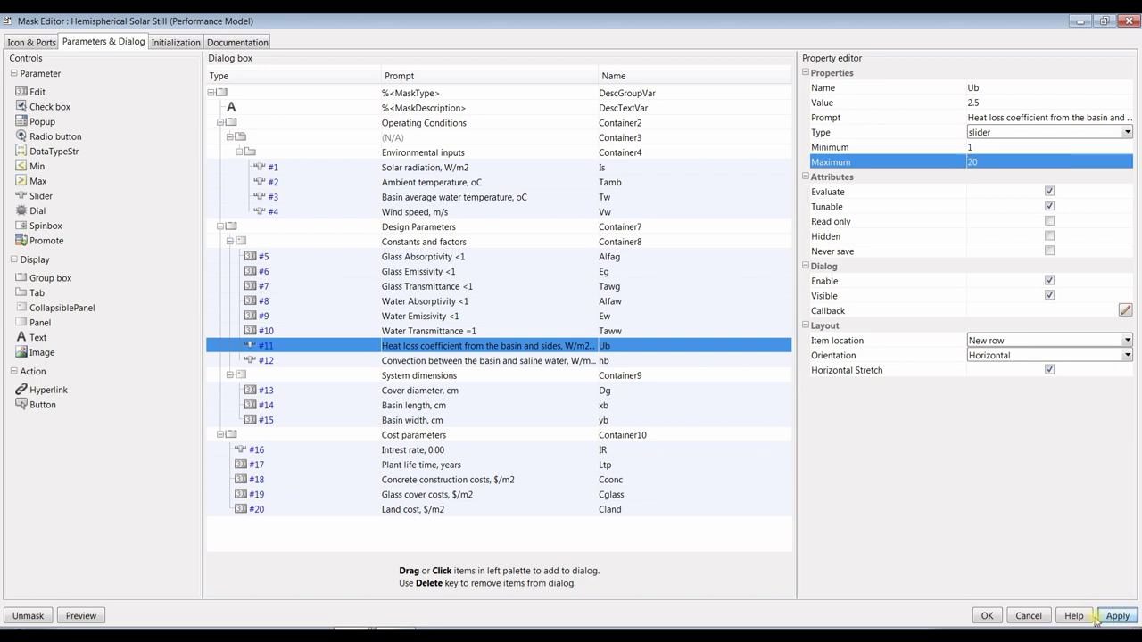
left_click(987, 615)
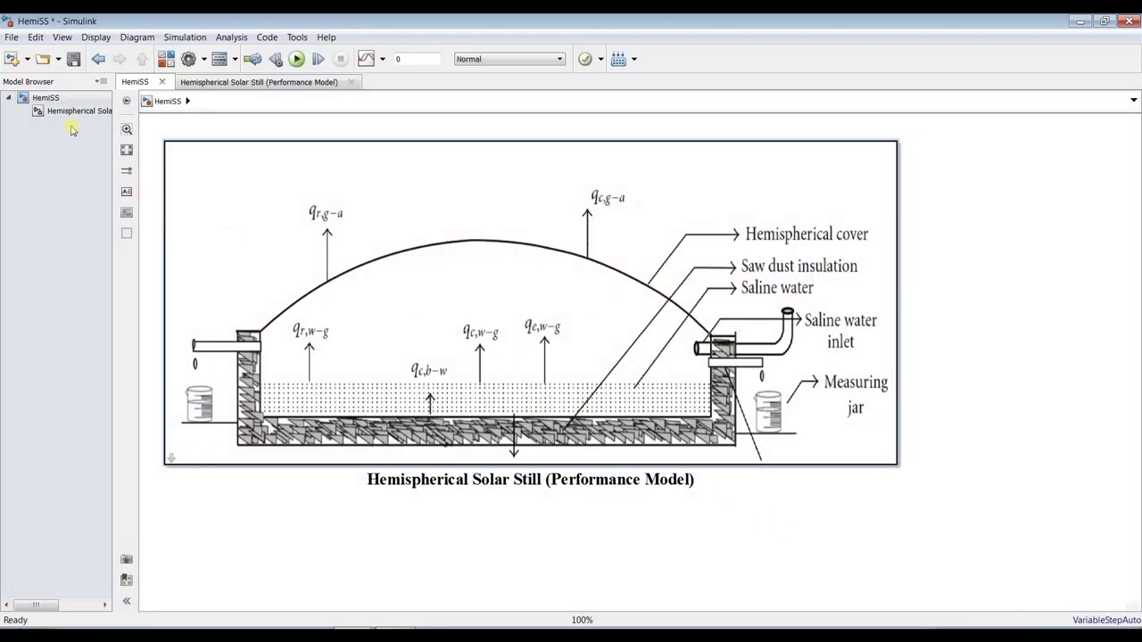
Step: Open the Hemispherical Solar Still subsystem and look over its efficiency, heat flux, temperature and surface area output displays
left_click(90, 114)
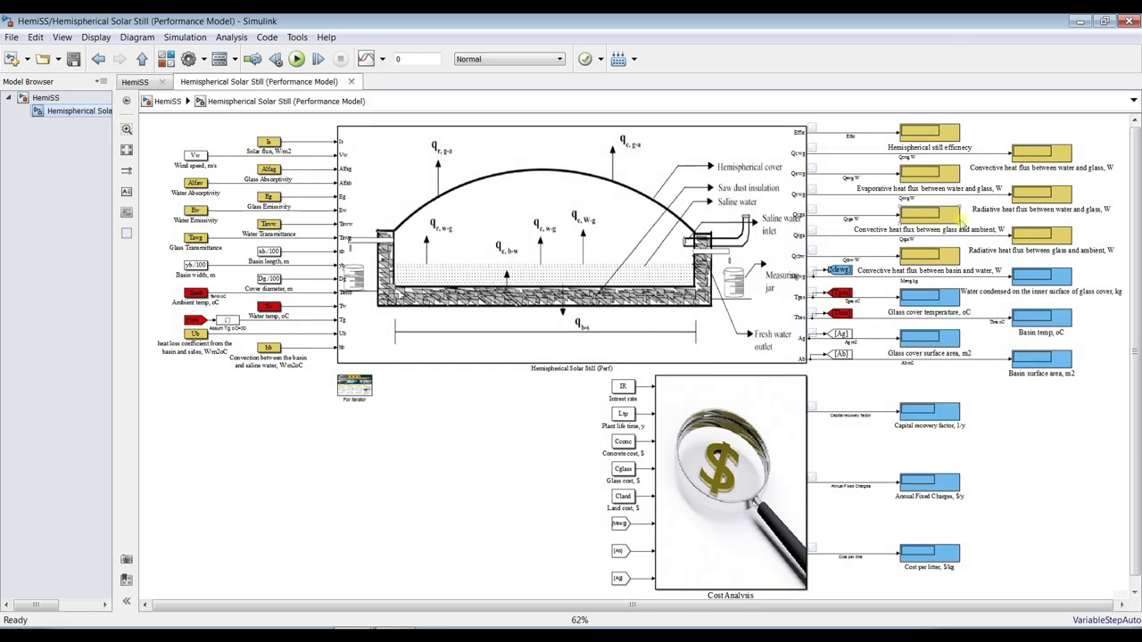
scroll(1115, 143, "up", 4)
scroll(1089, 152, "down", 1)
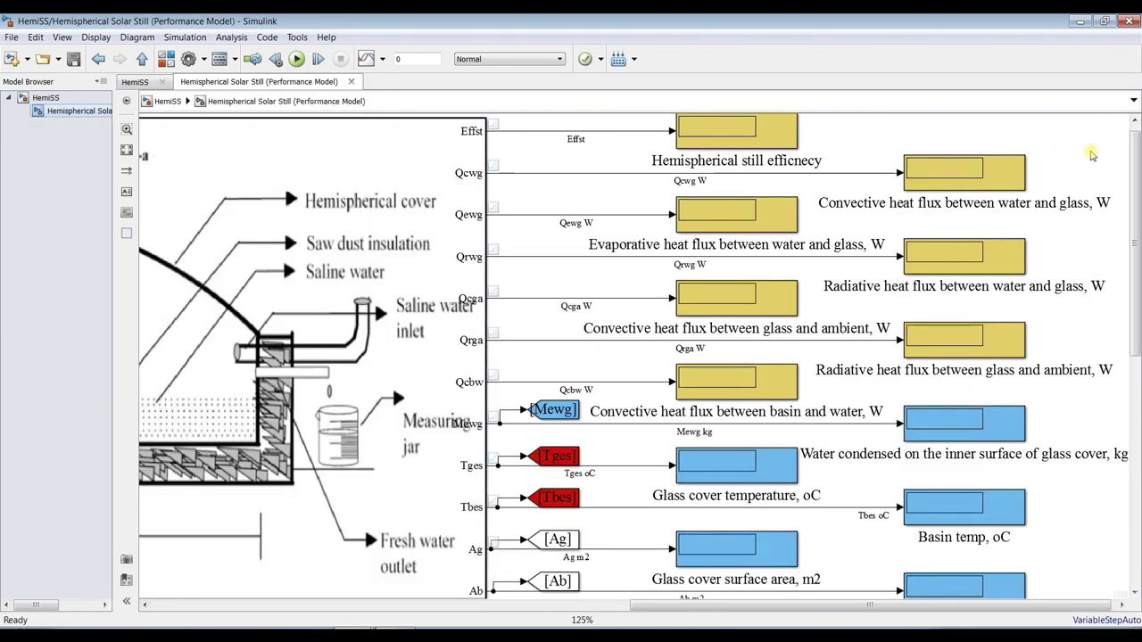
scroll(1134, 297, "up", 1)
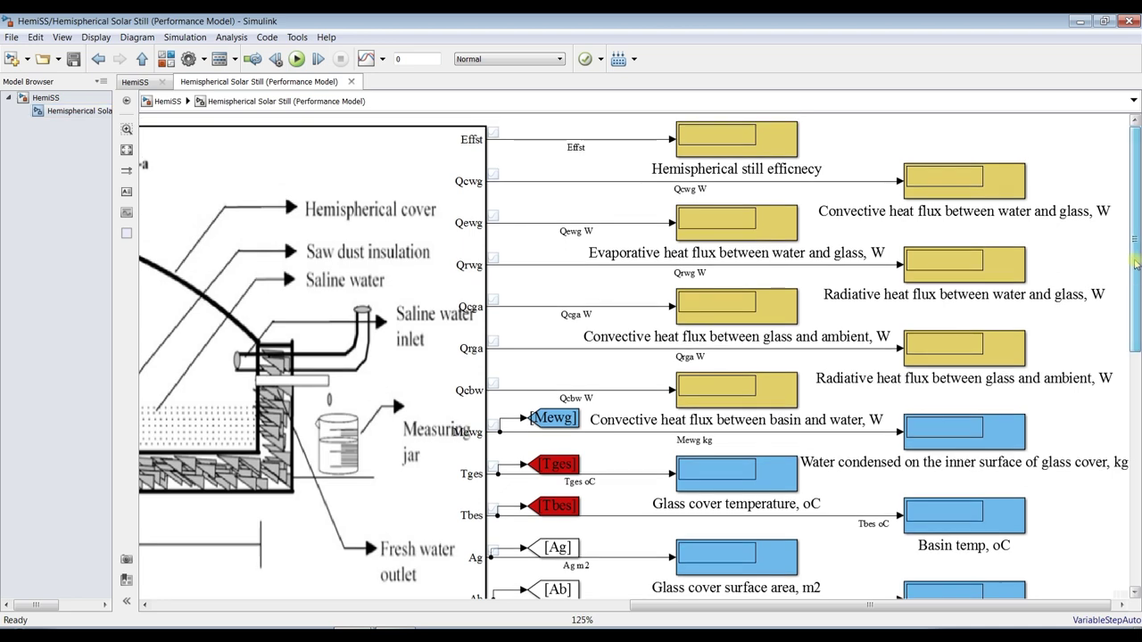
scroll(321, 173, "down", 1)
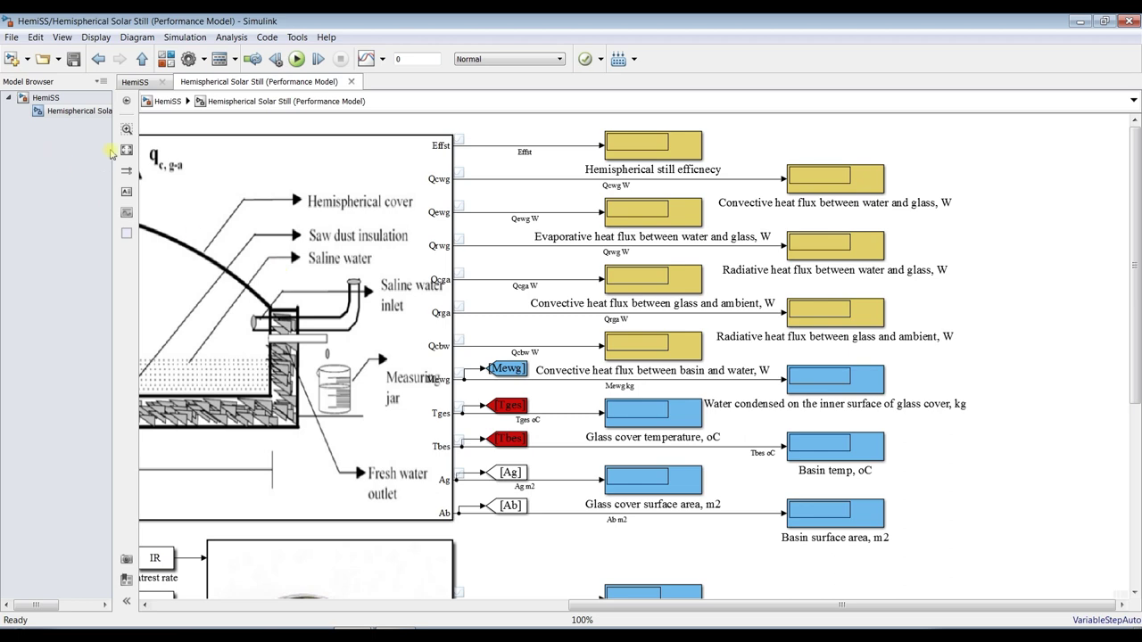
left_click(127, 150)
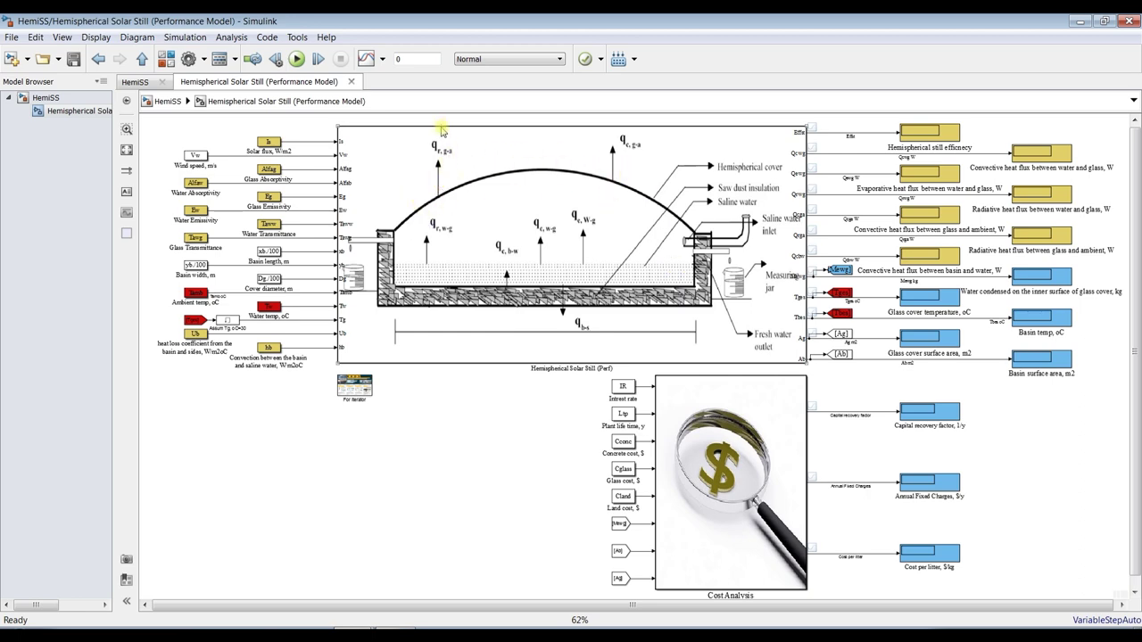
Step: Examine the heat flows in the still's diagram, then its output tags and displays down to the capital recovery factor
scroll(396, 122, "up", 3)
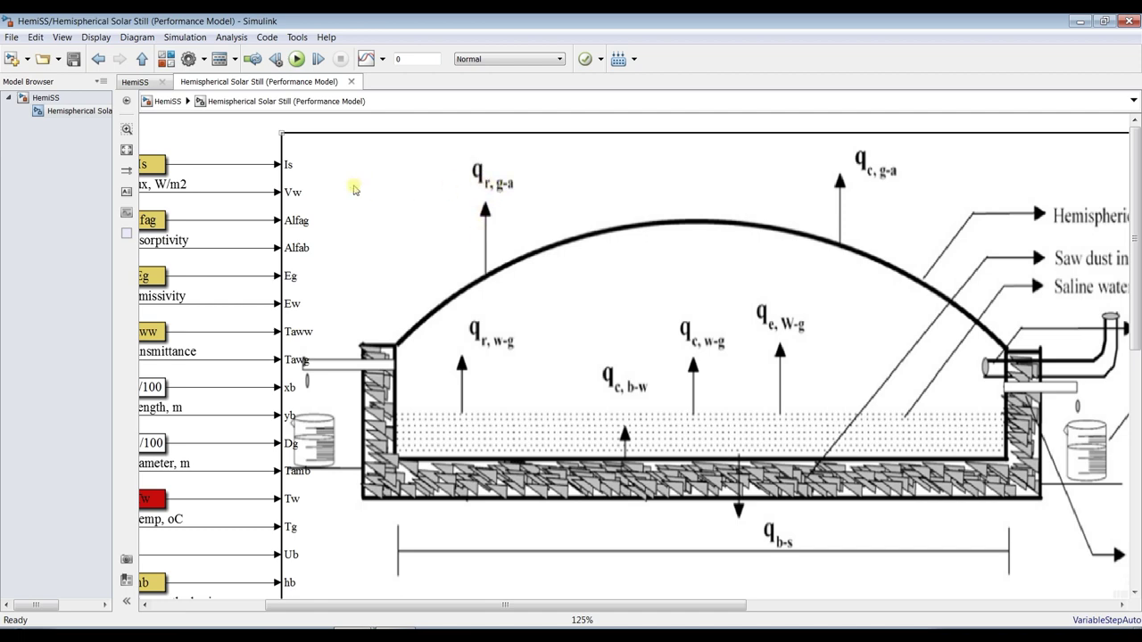
scroll(354, 188, "down", 1)
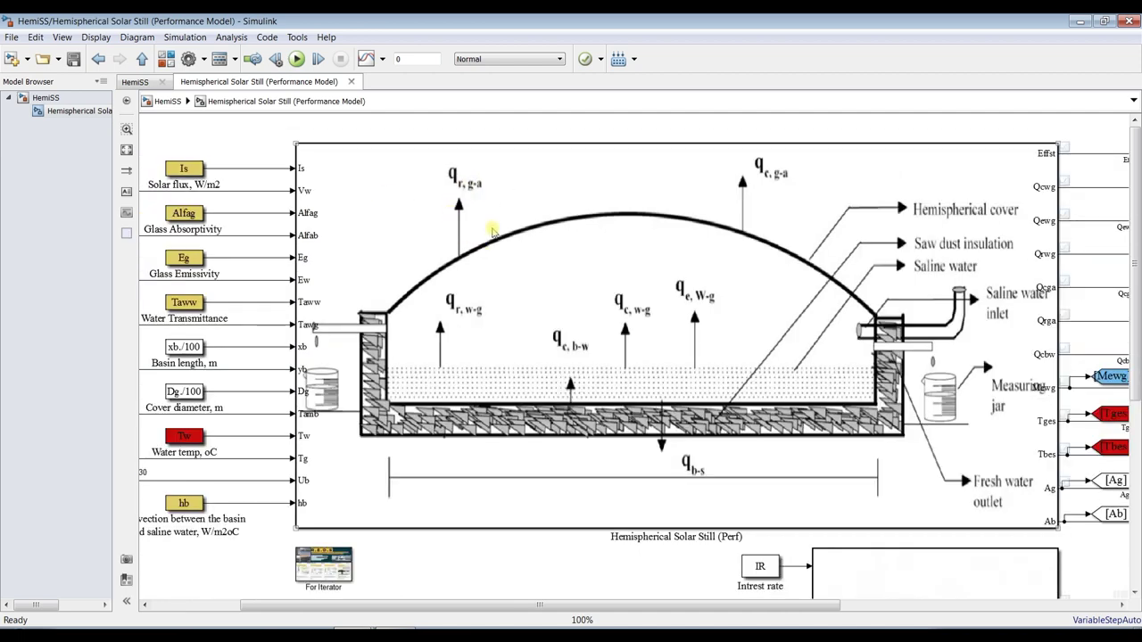
scroll(301, 198, "down", 1)
scroll(301, 198, "down", 1)
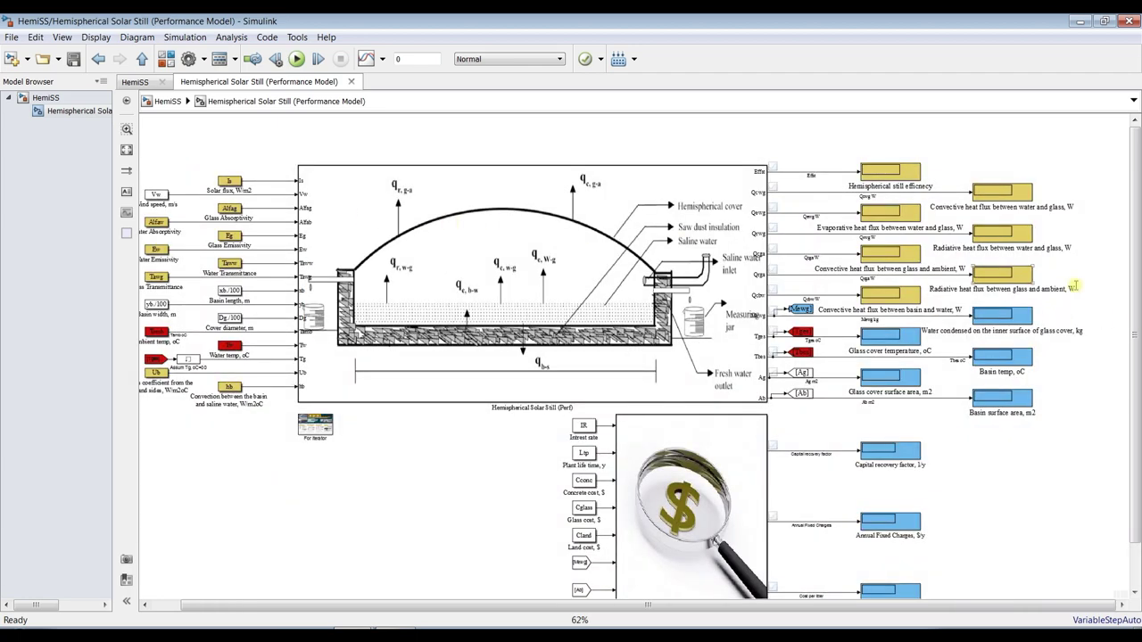
scroll(1102, 264, "up", 3)
scroll(1057, 264, "down", 1)
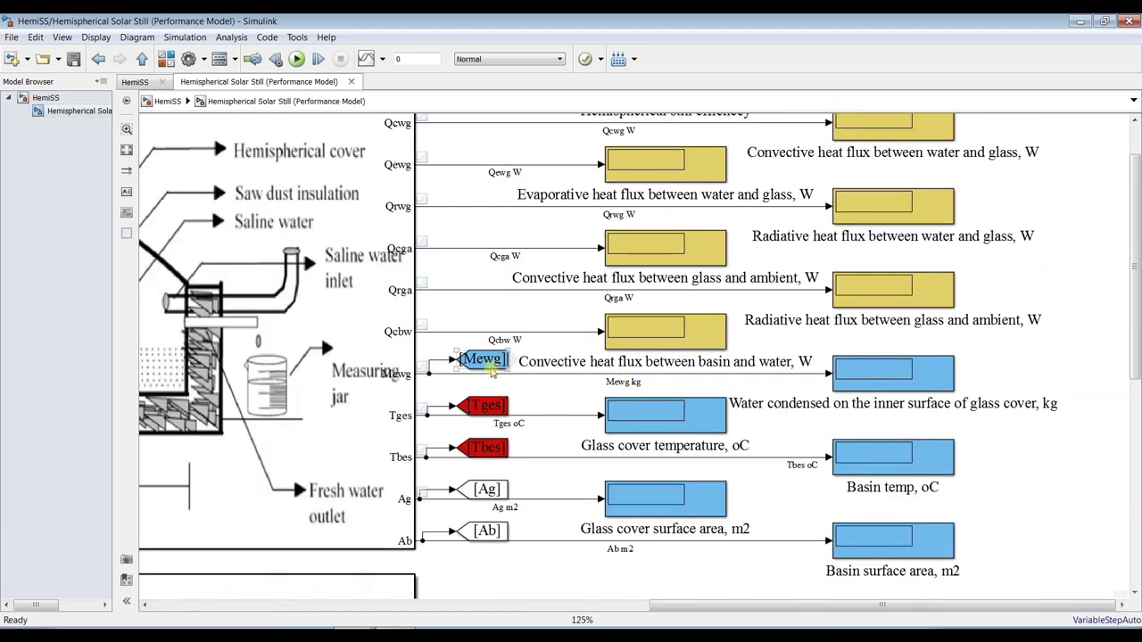
left_click(919, 386)
left_click_drag(1135, 356, 1137, 446)
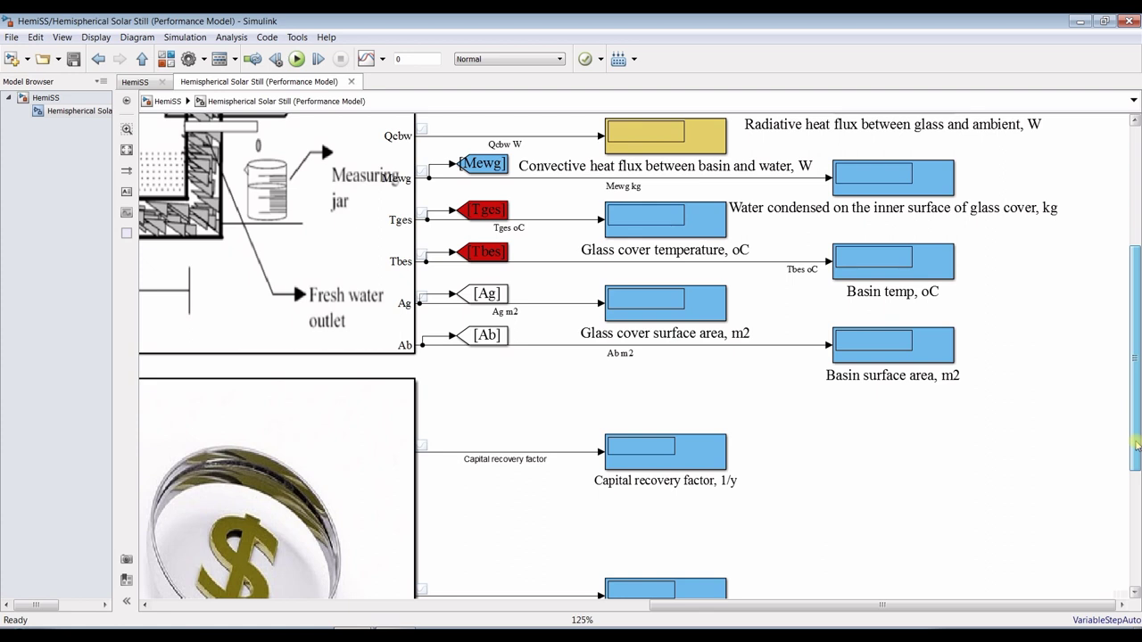
Step: Save the model, run the simulation and fit the whole diagram to the view
left_click(74, 61)
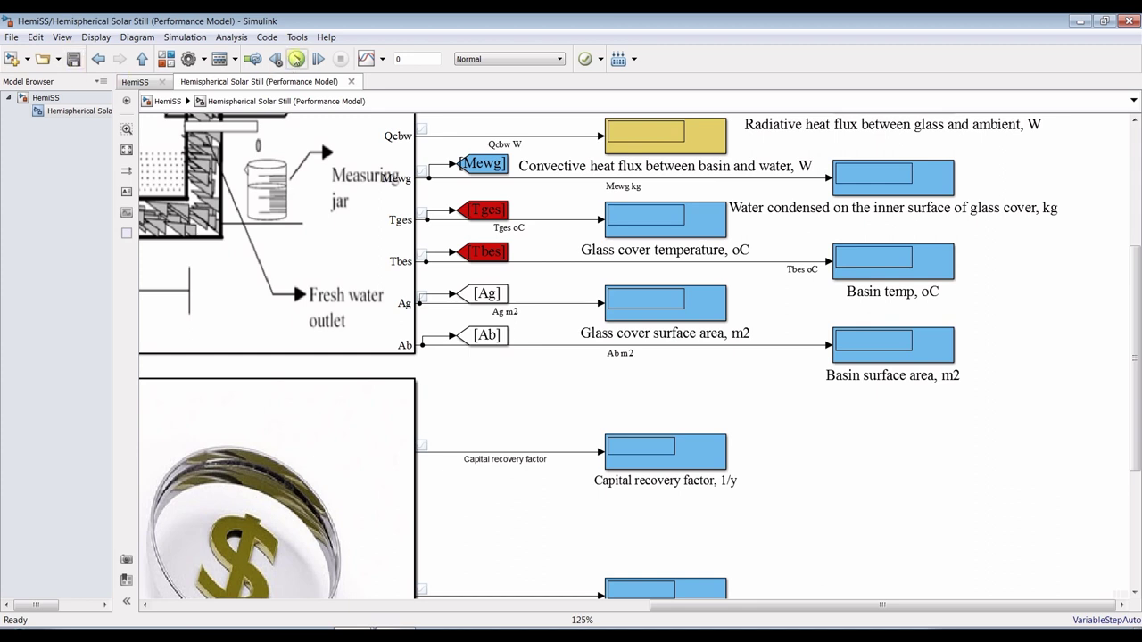
left_click(296, 59)
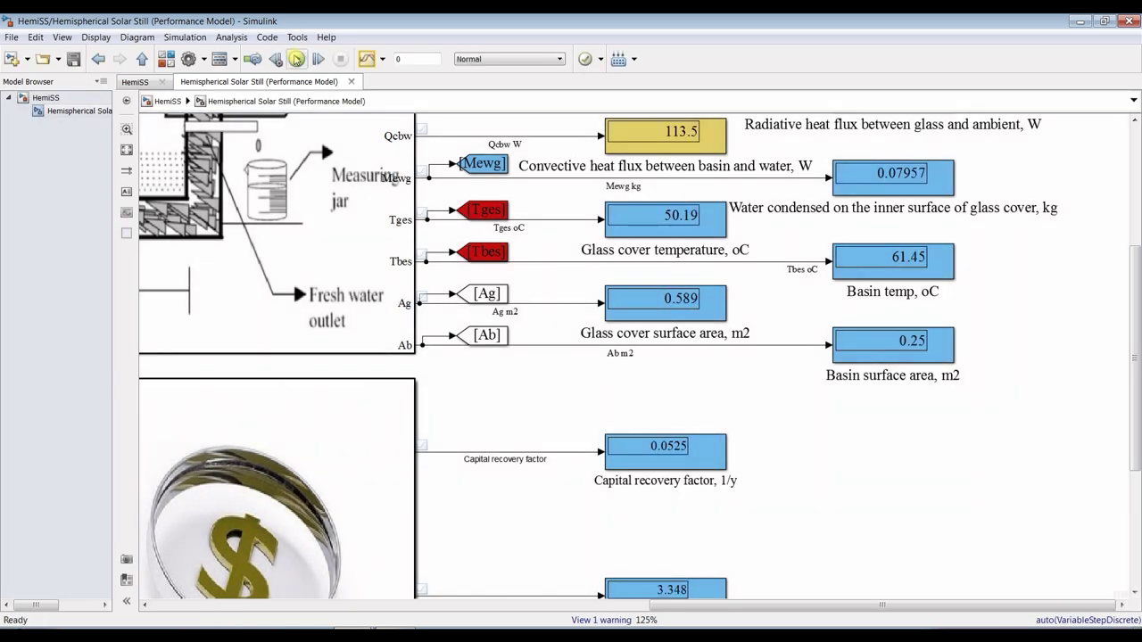
left_click(126, 149)
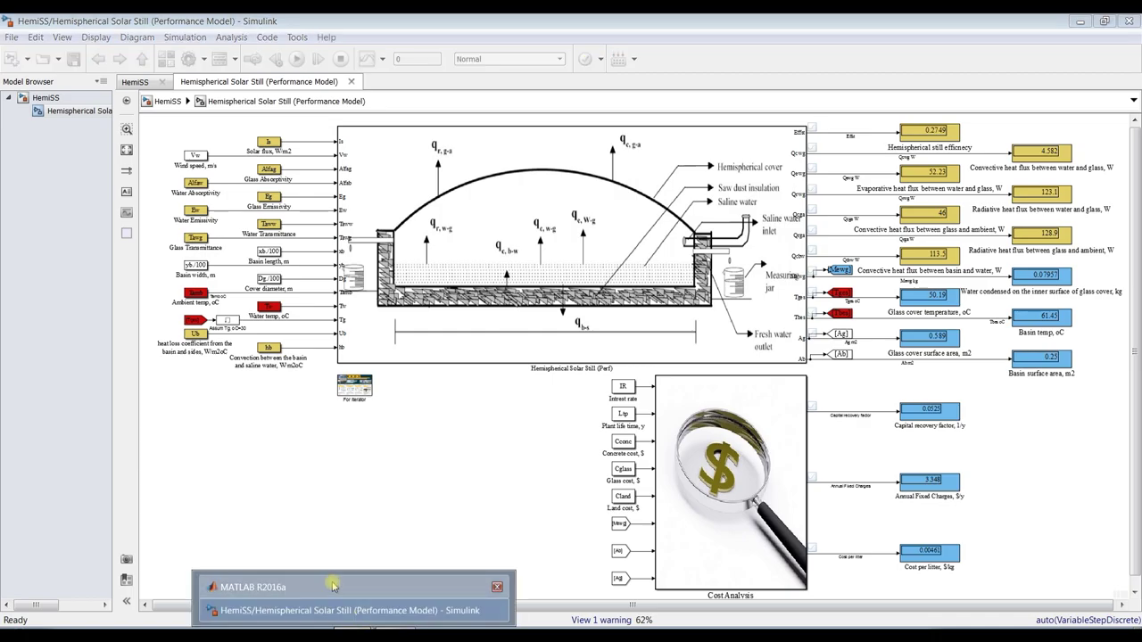
Step: Switch to MATLAB and display the values of the workspace variables Ab and Ag in the Command Window
left_click(334, 585)
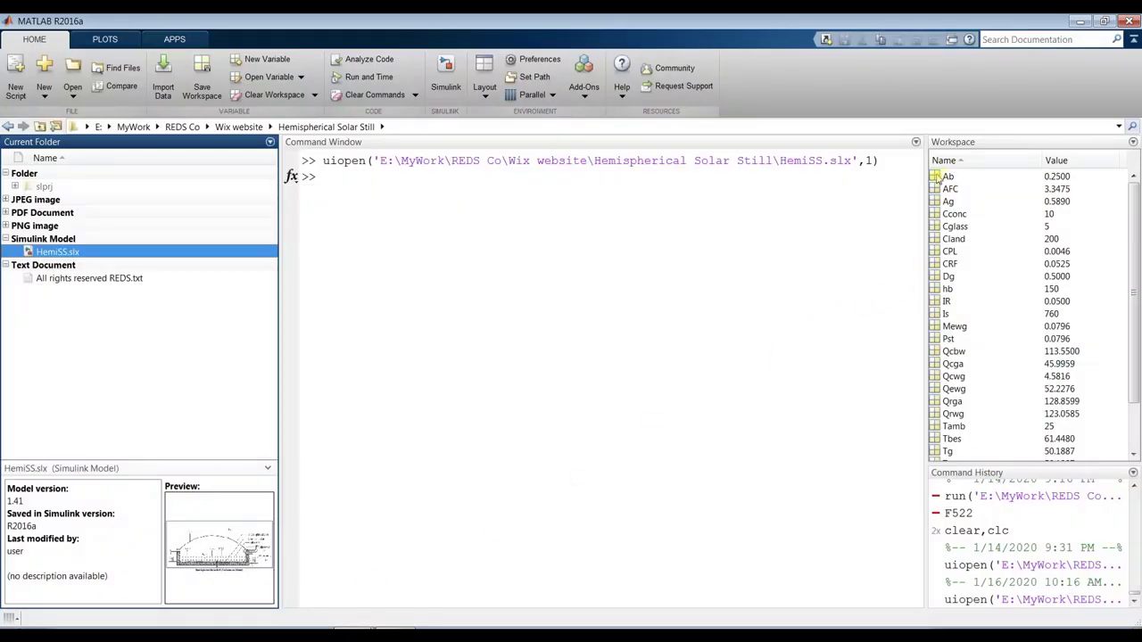
left_click(408, 201)
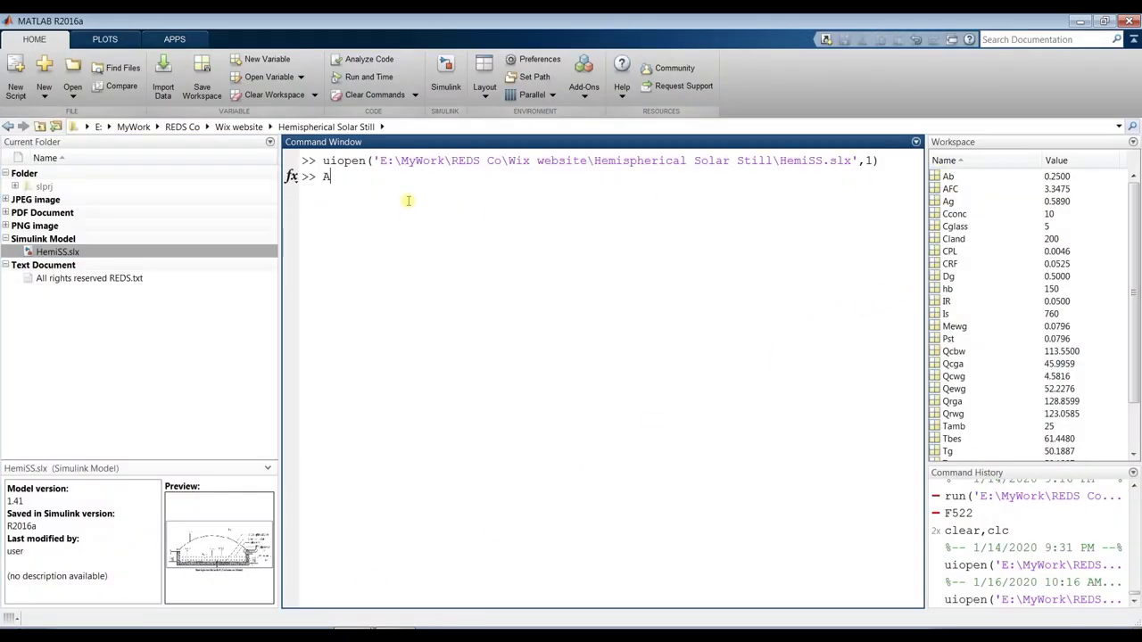
key("Return")
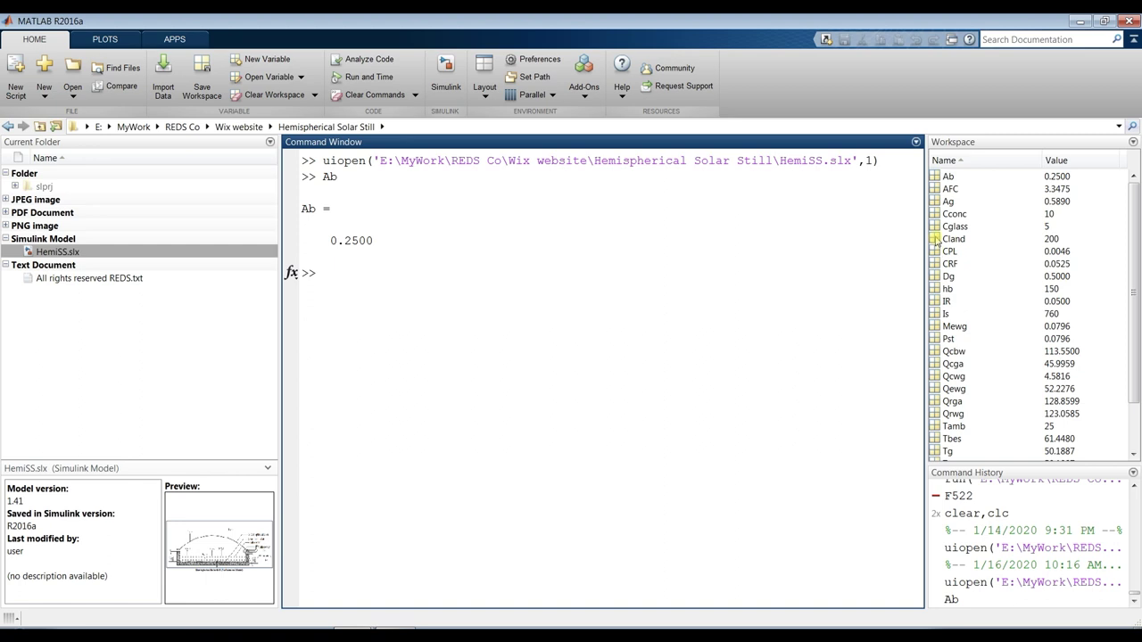
type("Ag")
key("Return")
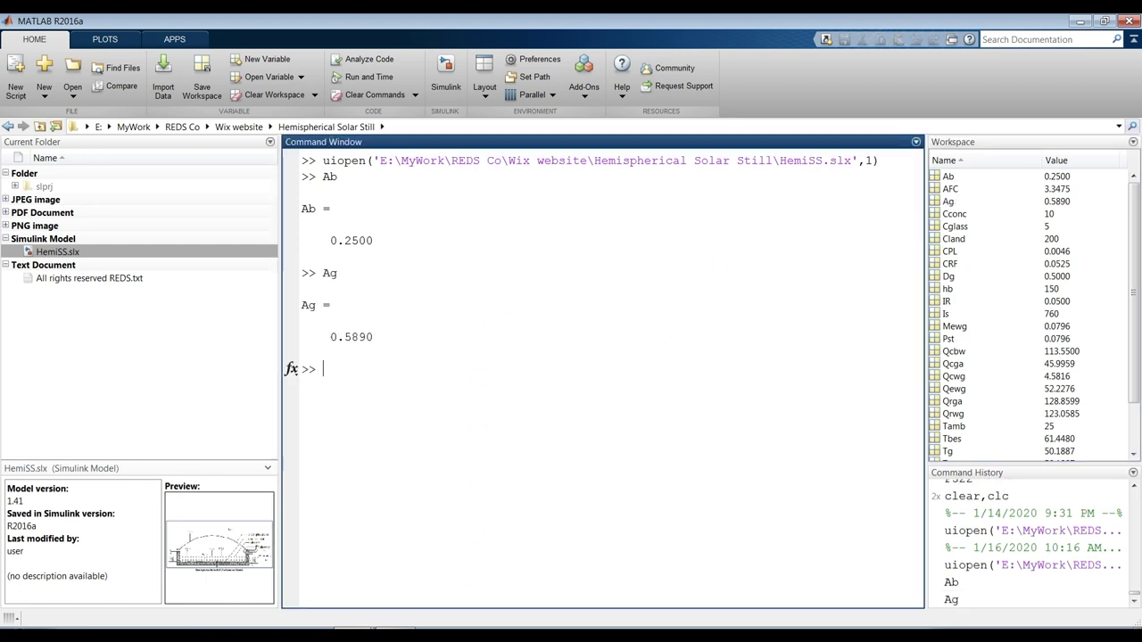
Step: Switch back to Simulink and review the still efficiency and the convective and evaporative heat flux between water and glass
left_click(356, 608)
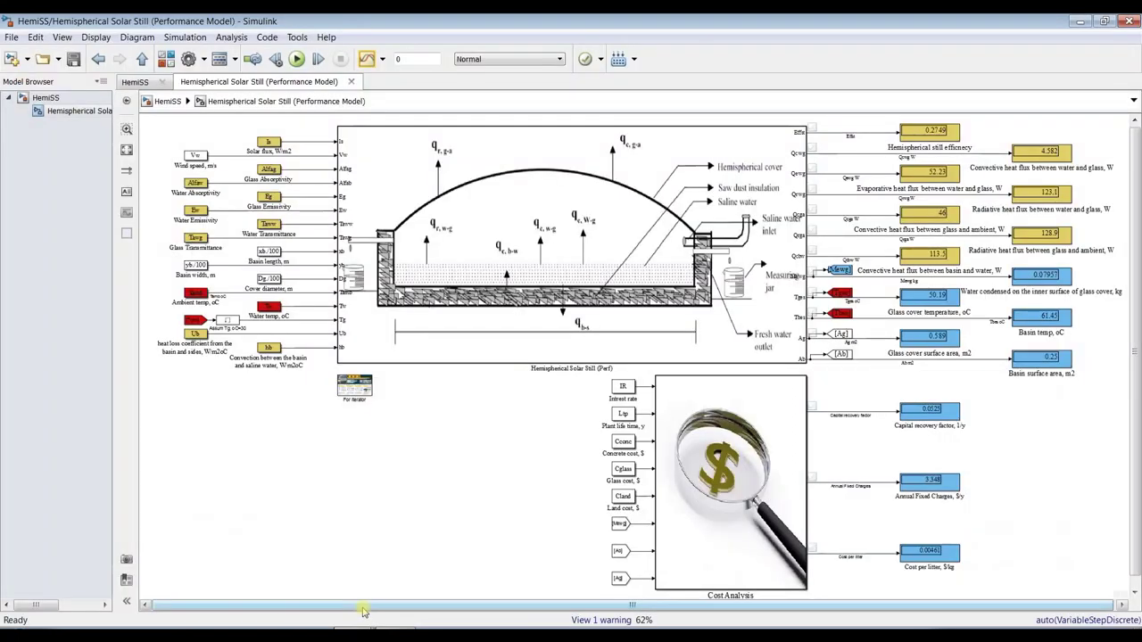
scroll(497, 421, "down", 1)
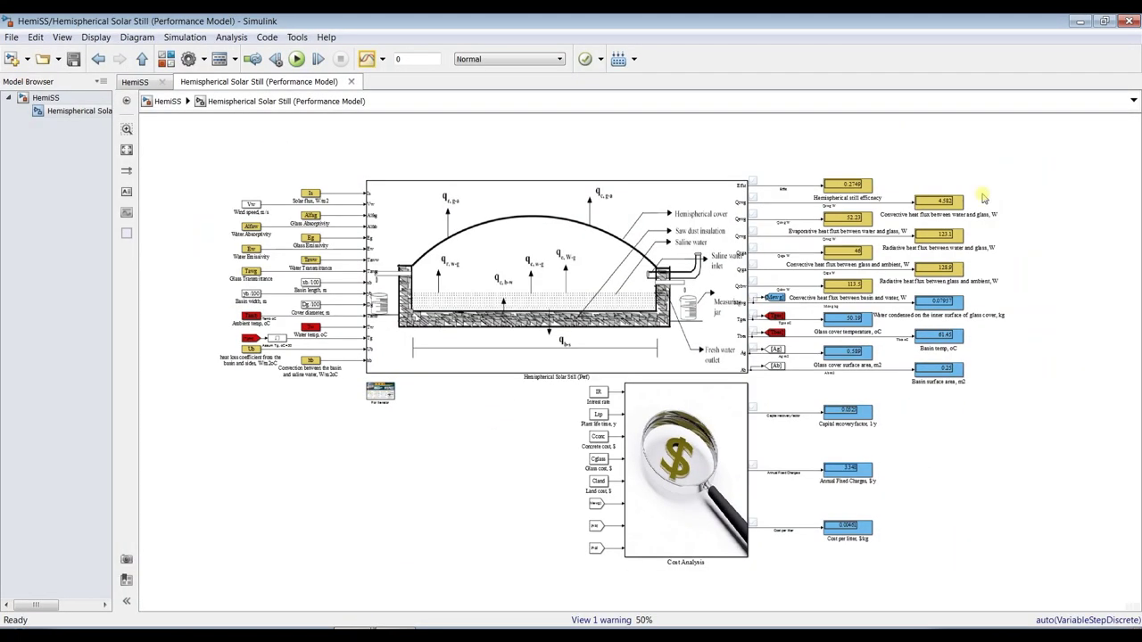
scroll(995, 185, "up", 4)
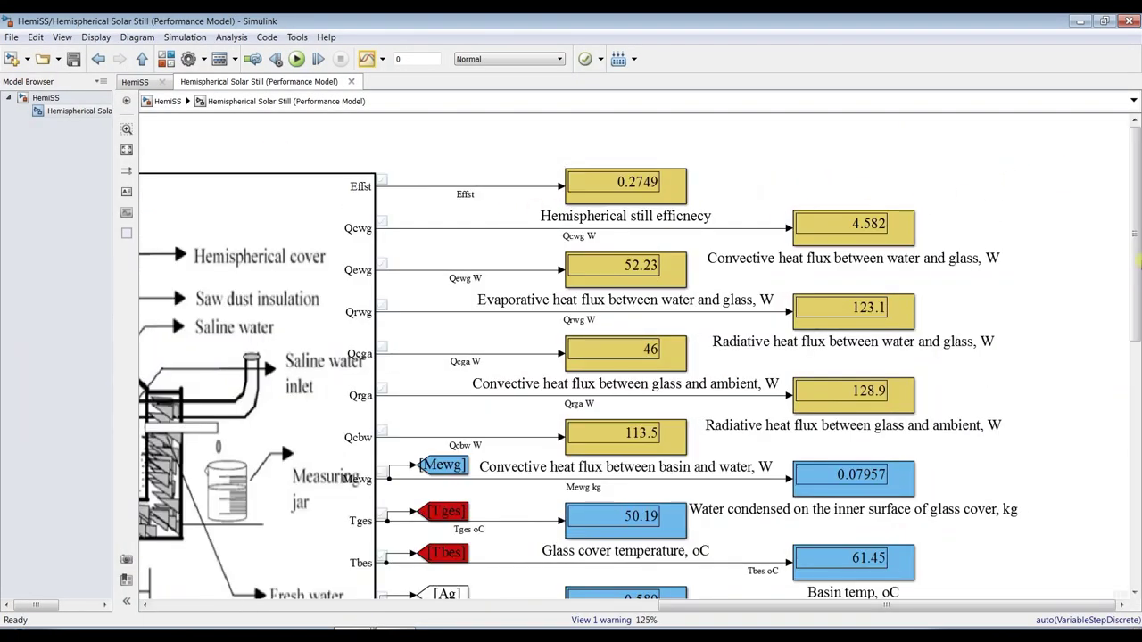
left_click_drag(1135, 206, 1135, 224)
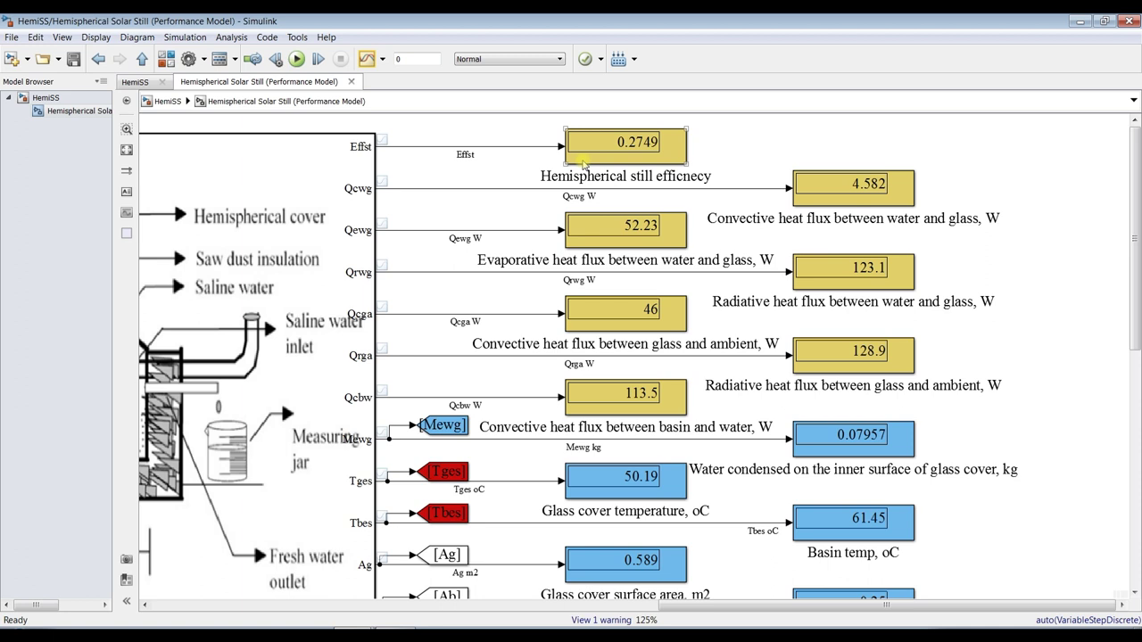
left_click(888, 198)
left_click(622, 249)
Step: Review the remaining heat flux displays and the mass of water condensed on the glass cover
left_click_drag(1137, 232, 1136, 269)
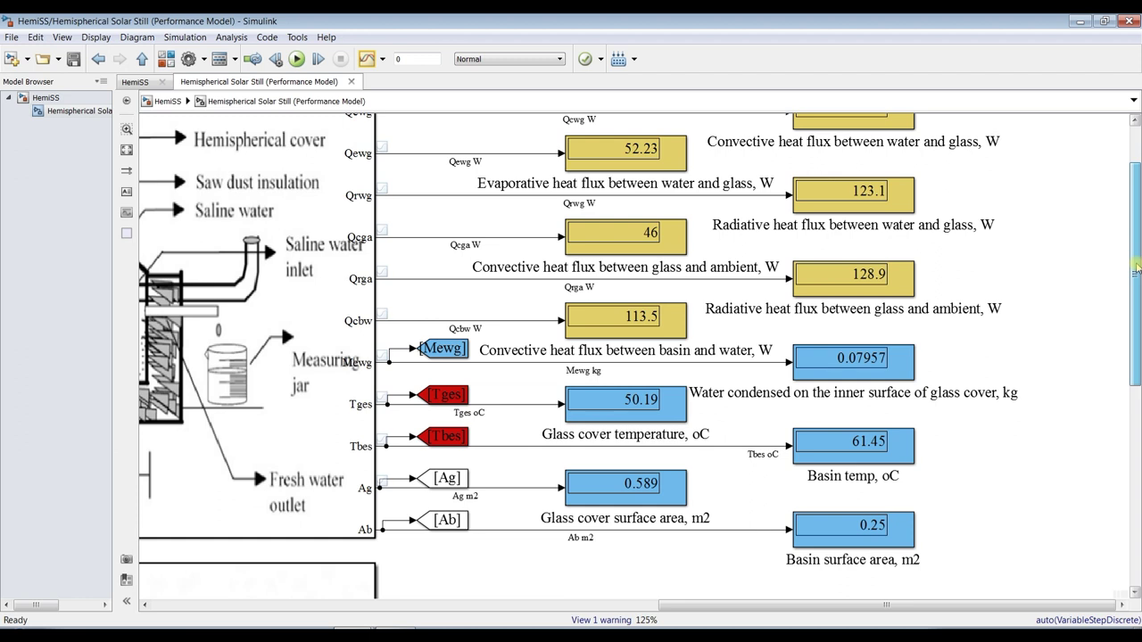
left_click_drag(1137, 268, 1137, 317)
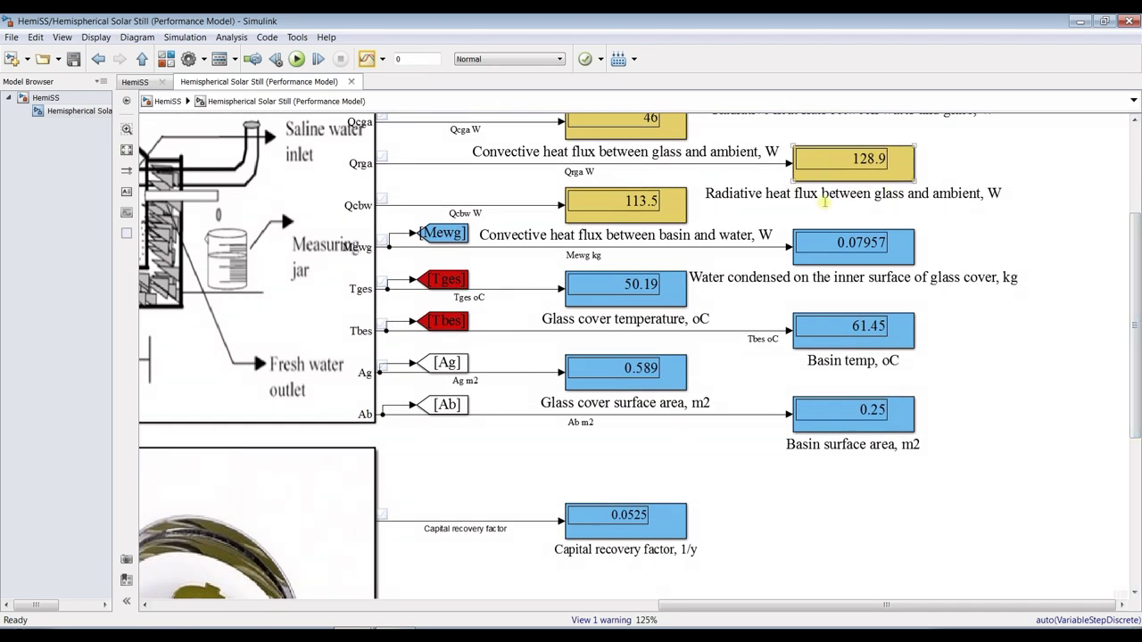
left_click_drag(1137, 272, 1137, 295)
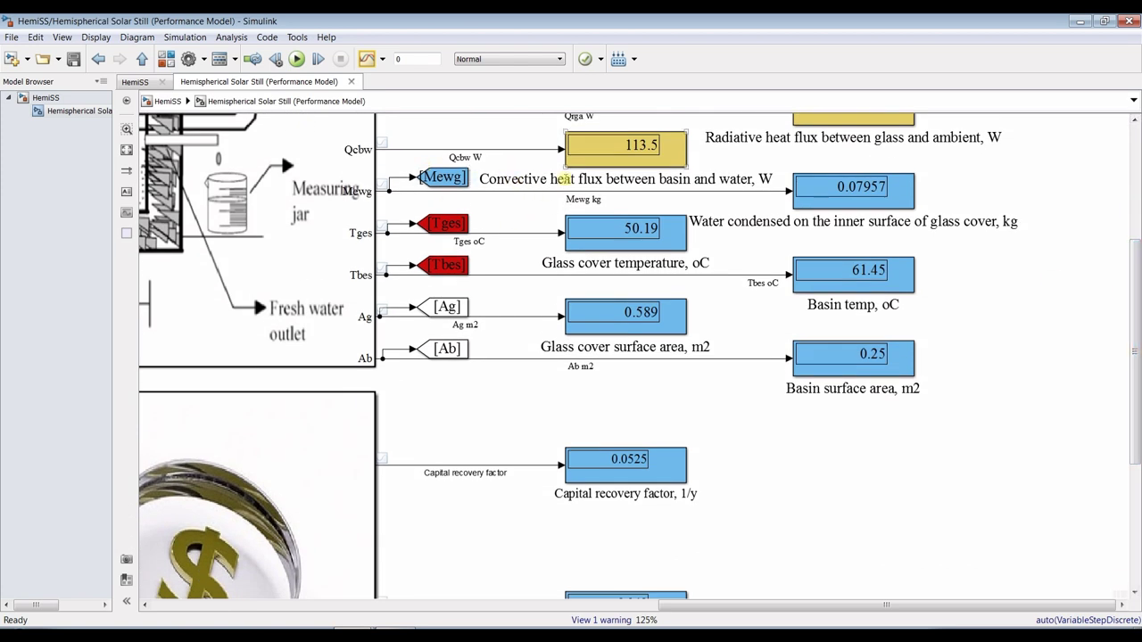
left_click(870, 186)
scroll(705, 222, "up", 3)
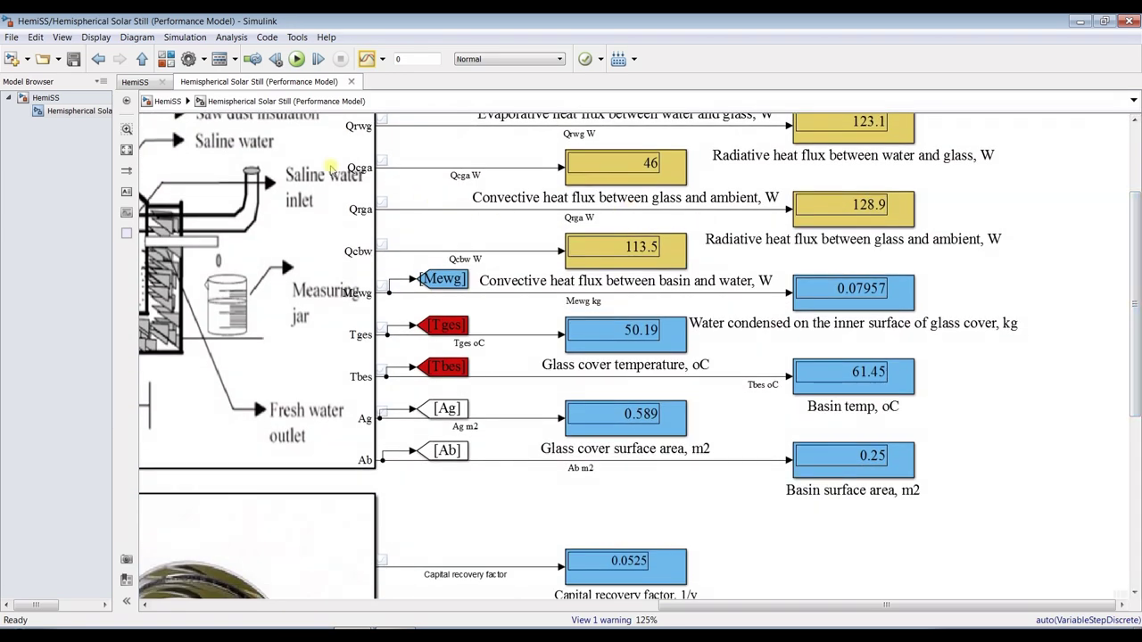
left_click(126, 150)
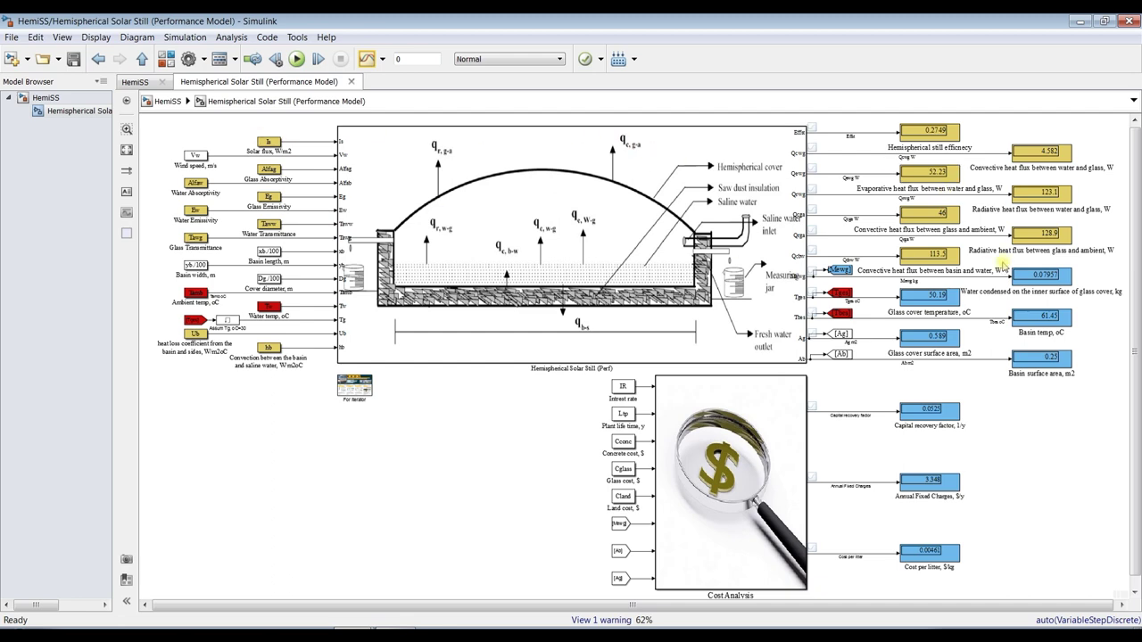
Step: Show the solar still block's parameters from the top-level HemiSS model and return to the subsystem
left_click(71, 99)
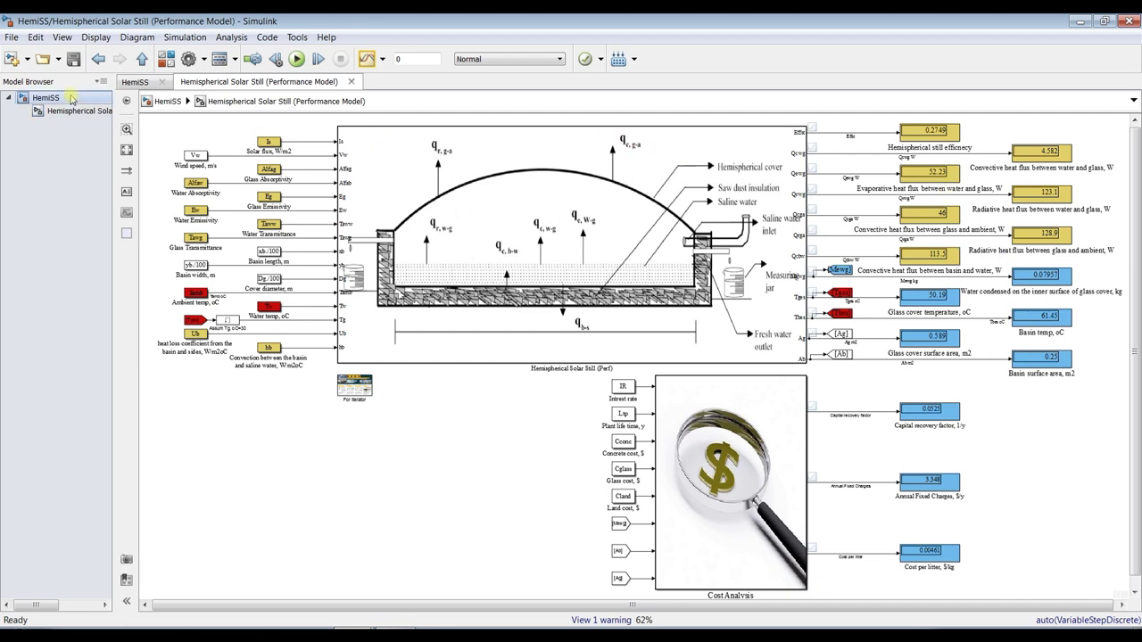
double_click(259, 153)
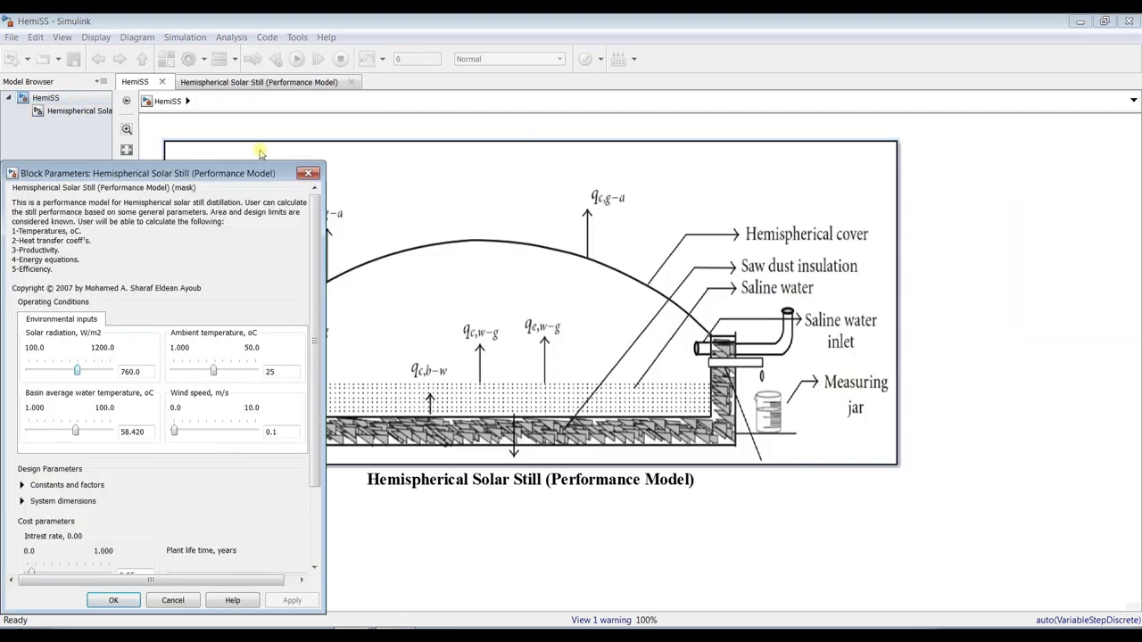
left_click(76, 112)
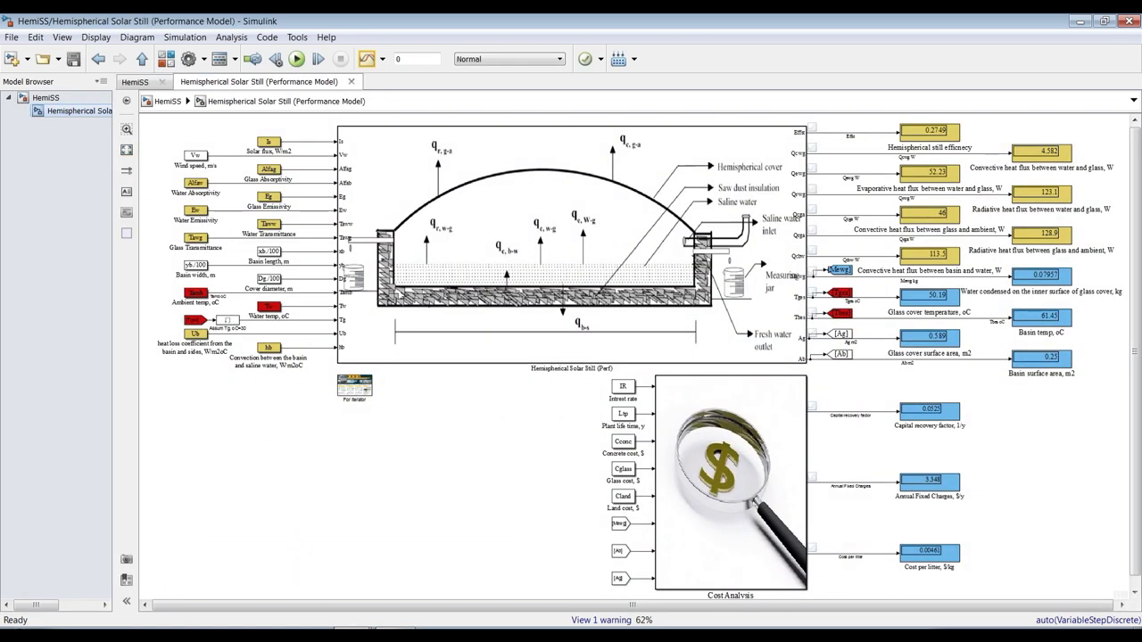
Step: Set the simulation stop time to inf and save the model
left_click(285, 616)
left_click_drag(253, 175, 303, 147)
left_click(413, 59)
type("inf")
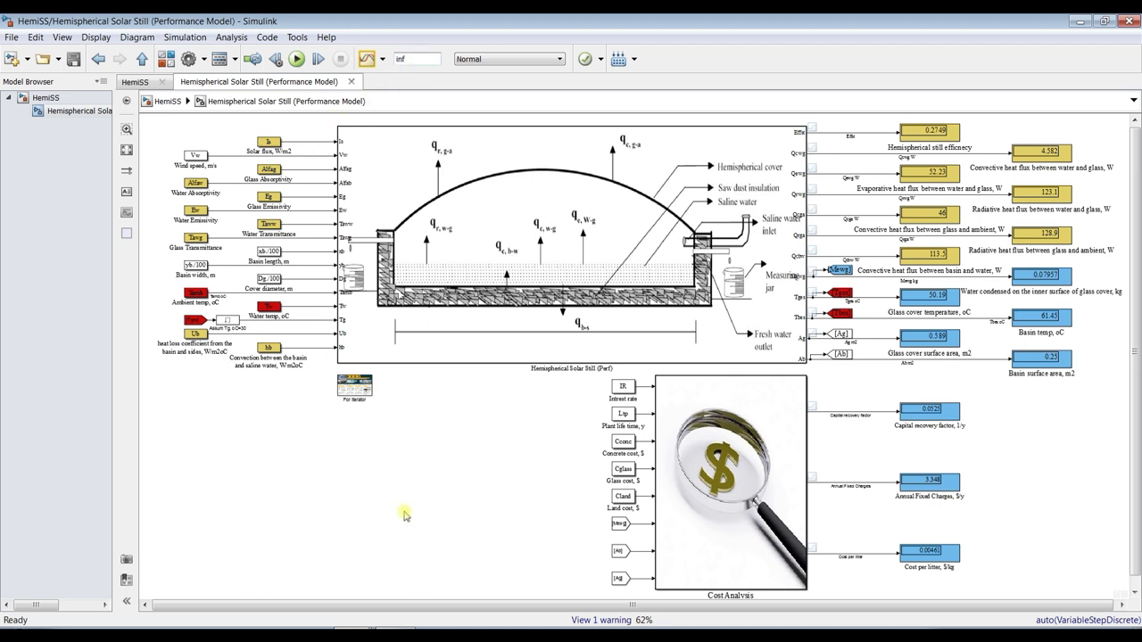
left_click(348, 627)
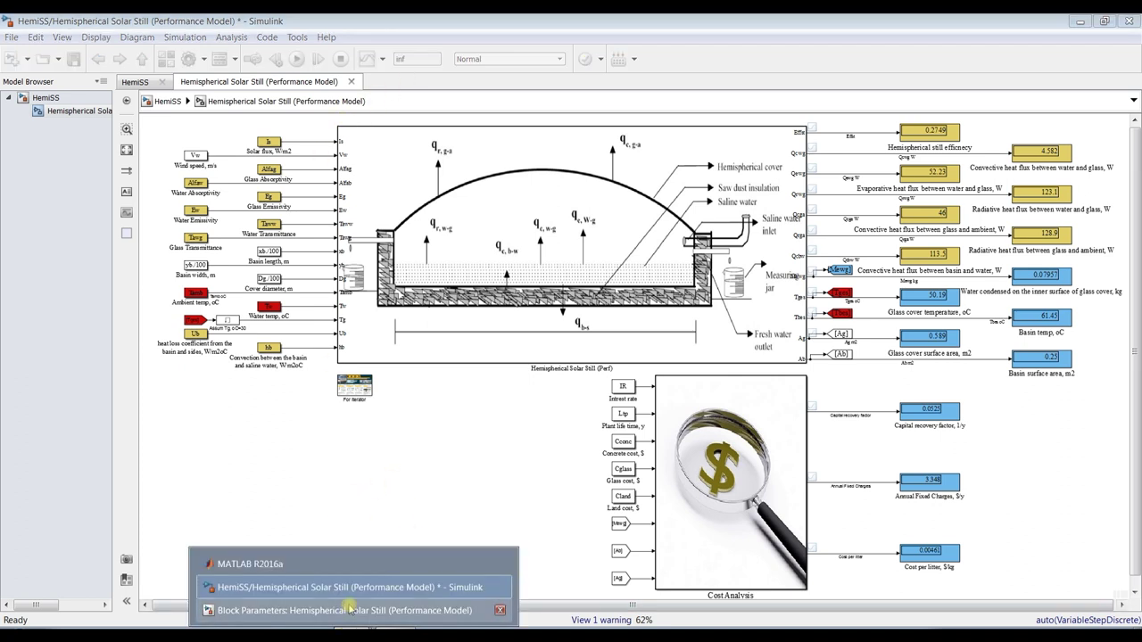
left_click(334, 476)
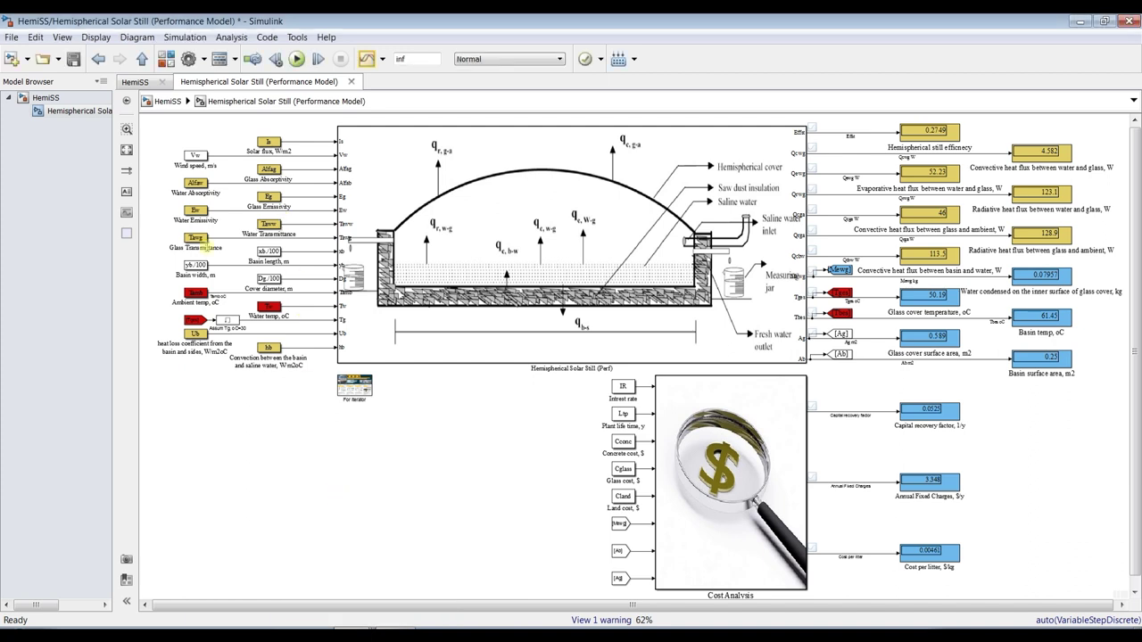
left_click(74, 60)
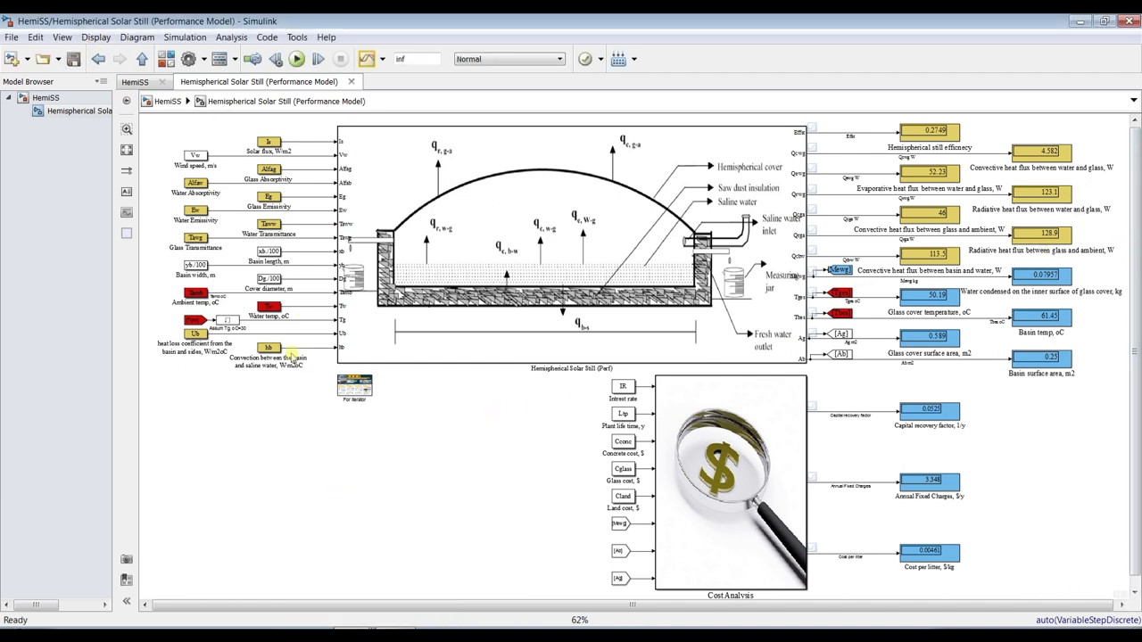
Step: Start the simulation with the result displays in view and bring up the solar still's block parameters dialog
scroll(304, 357, "down", 1)
scroll(255, 351, "down", 2)
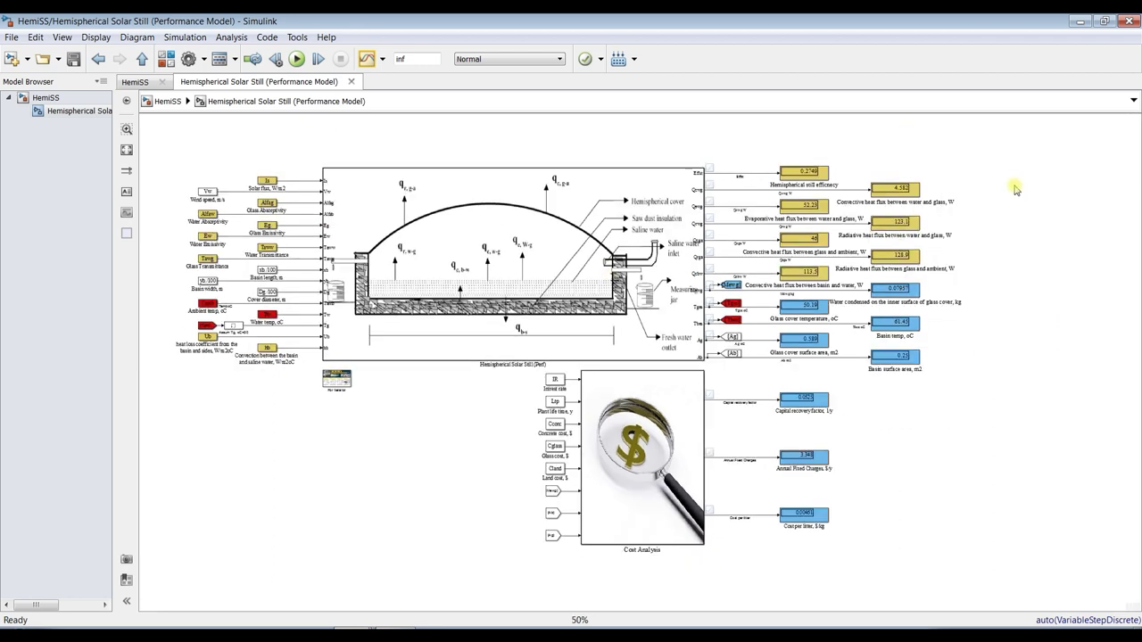
scroll(1008, 189, "up", 2)
scroll(1021, 198, "up", 3)
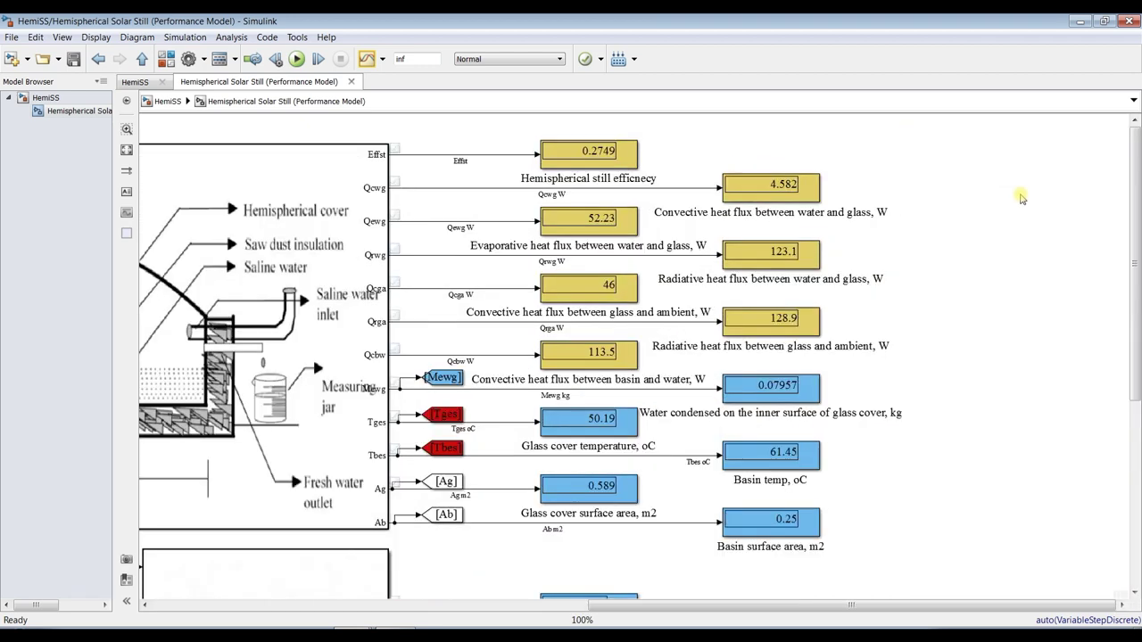
scroll(1021, 198, "down", 1)
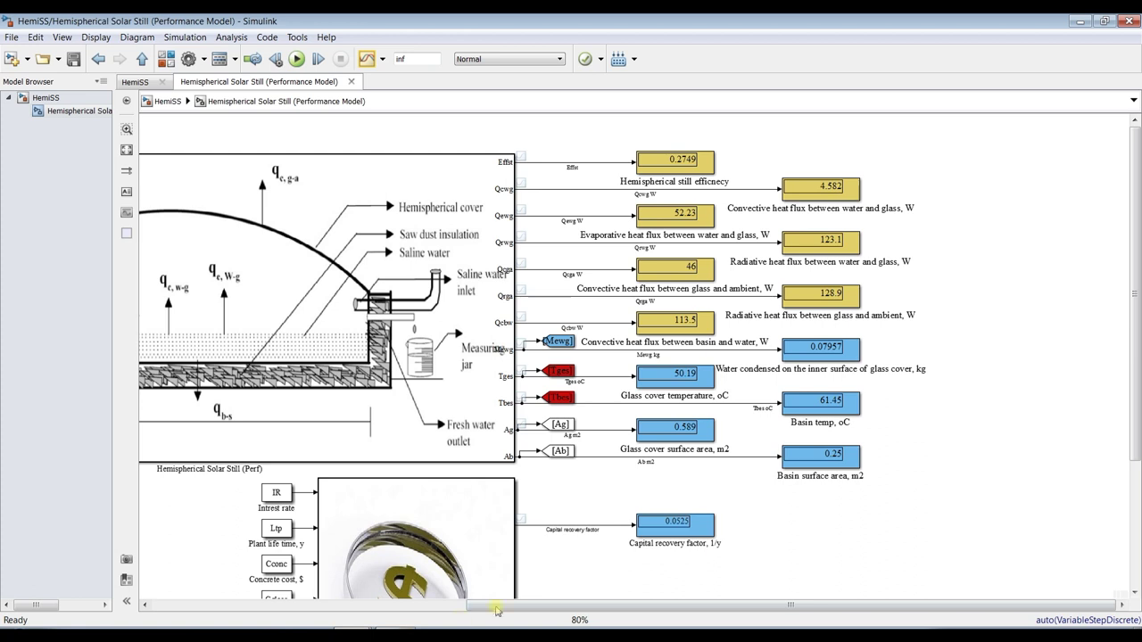
left_click(297, 59)
left_click(355, 615)
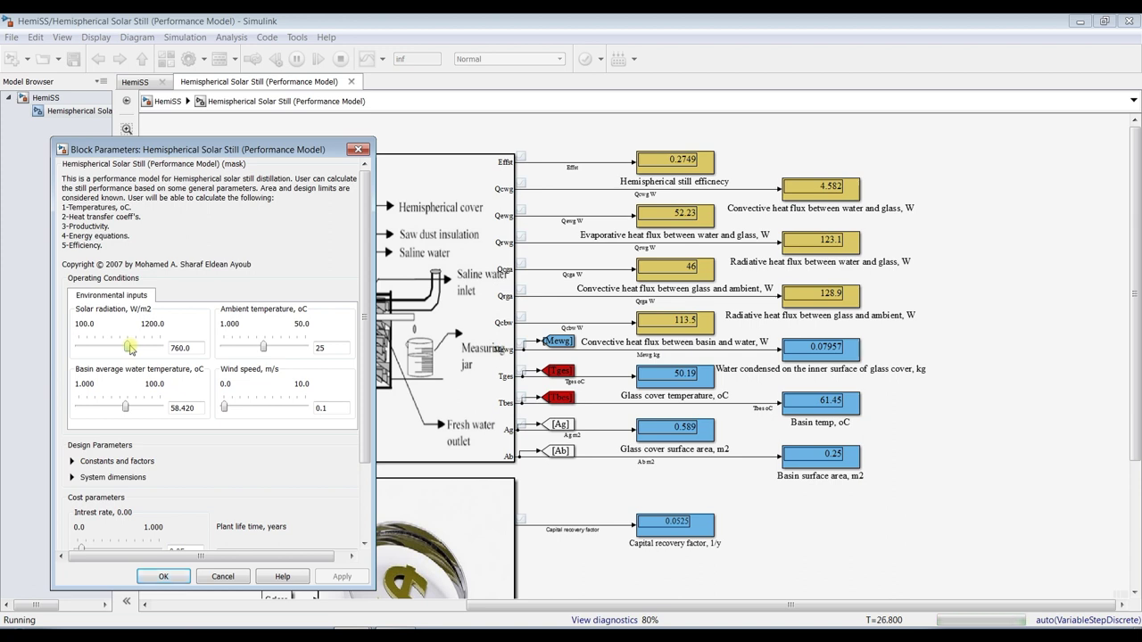
Step: Raise the solar radiation in small increments to 848 W/m2 while the simulation runs
left_click_drag(129, 348, 130, 348)
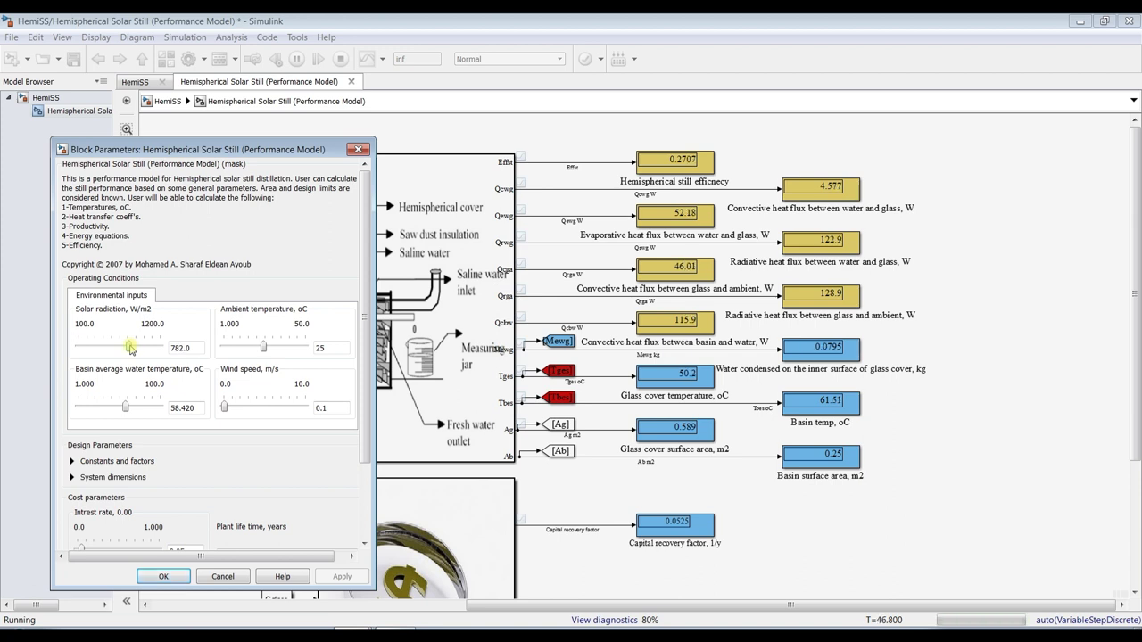
key("Right")
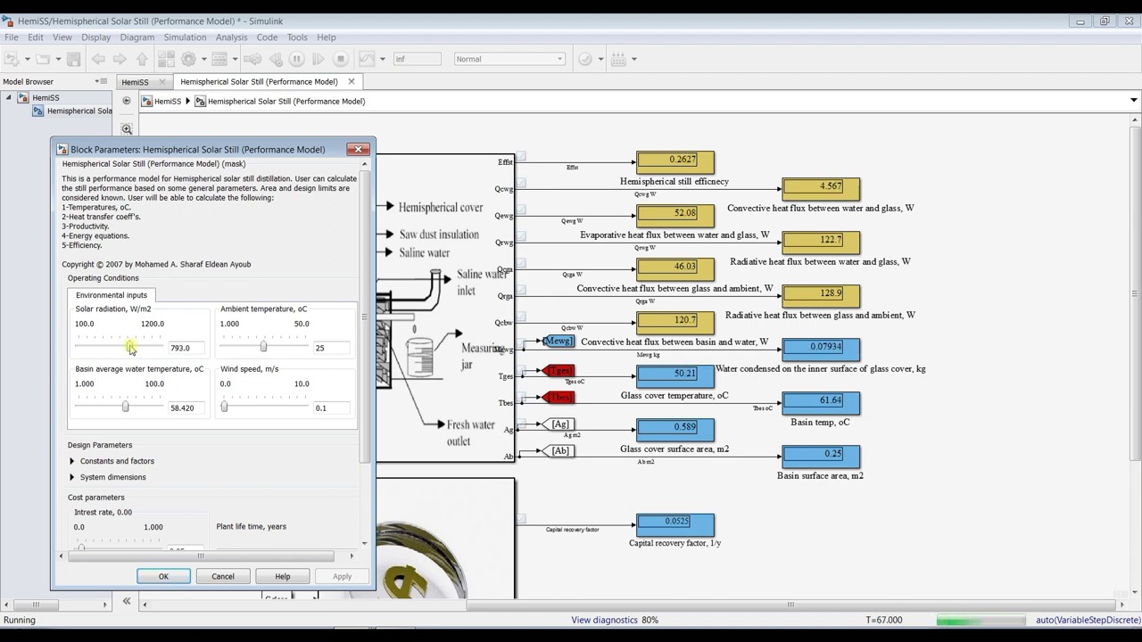
key("Right")
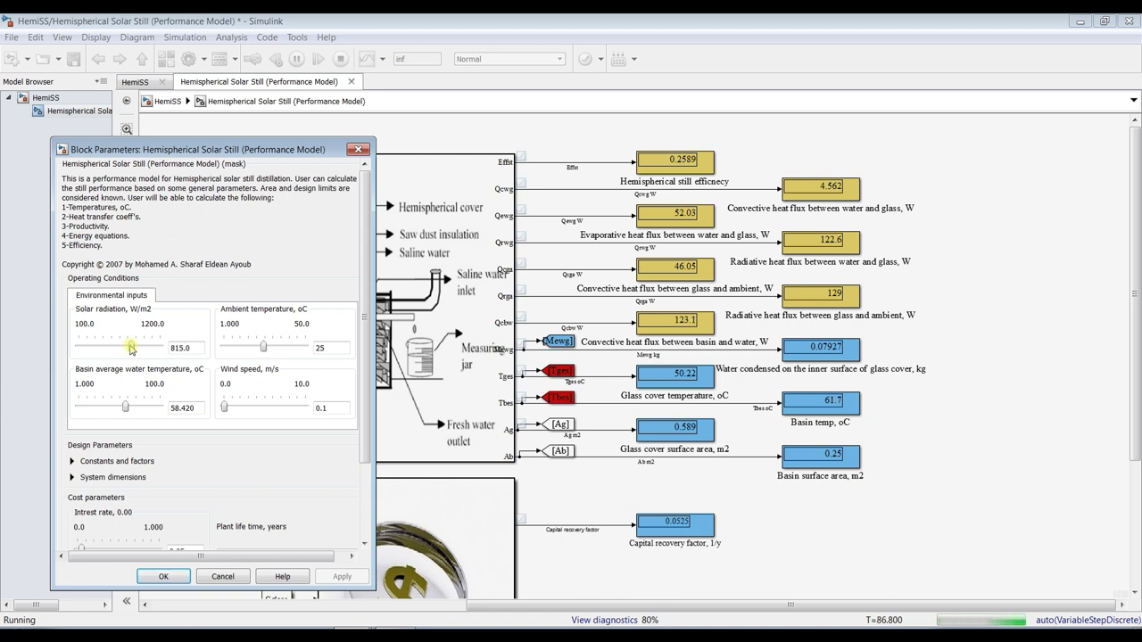
key("Right")
key("Right")
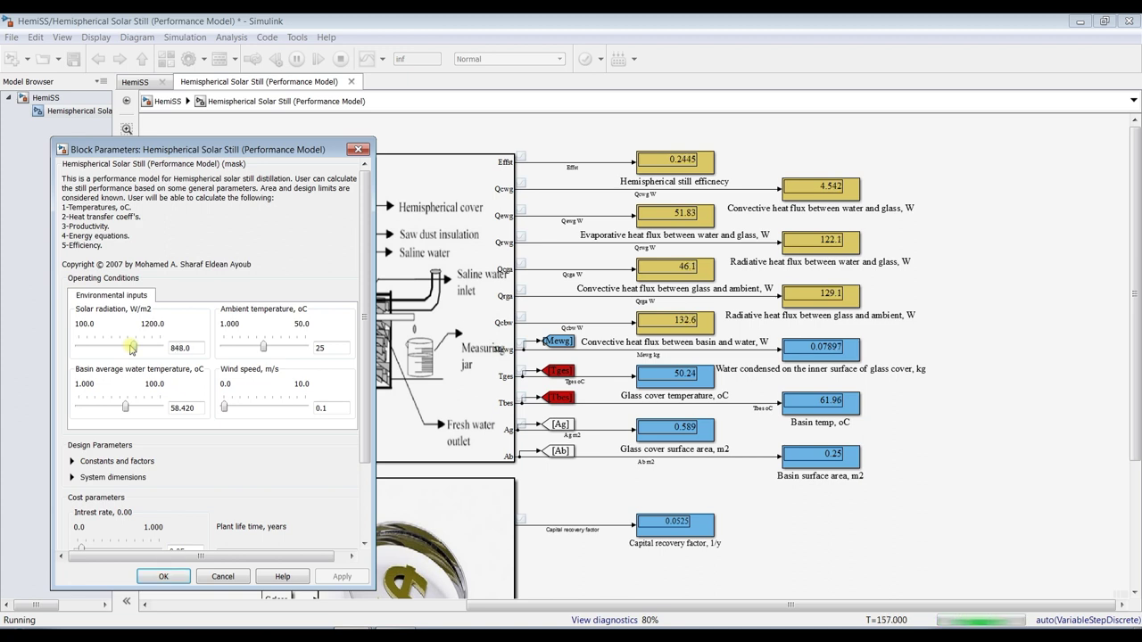
Step: Lower the solar radiation in small increments to 672 W/m2 during the running simulation
key("Left")
key("Left")
key("Left")
key("Left")
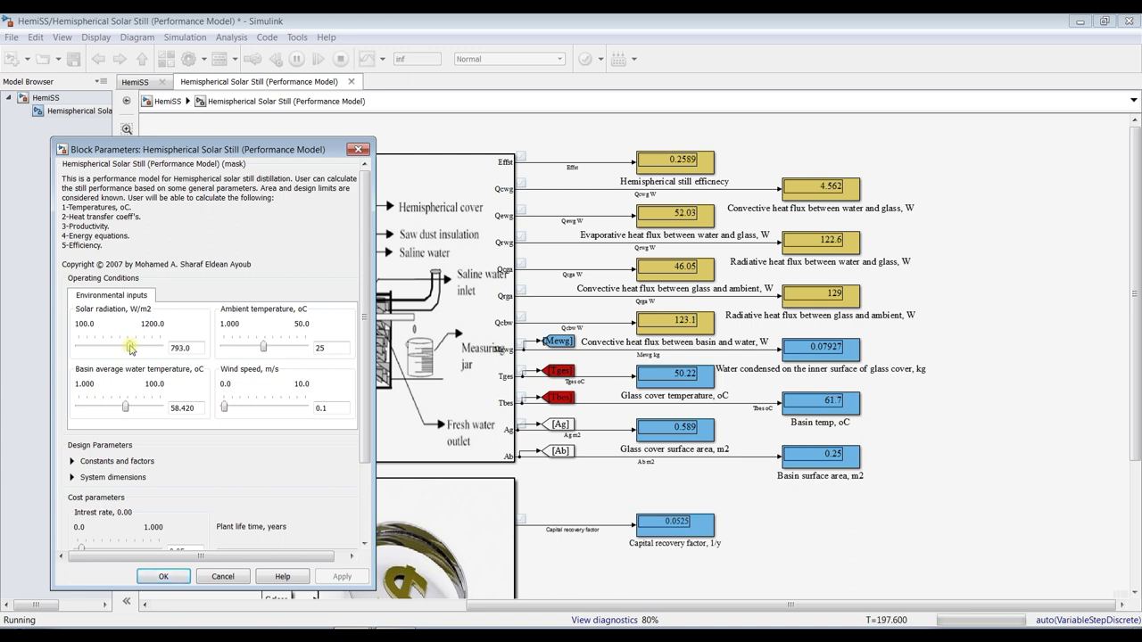
key("Left")
key("Left")
key("Left")
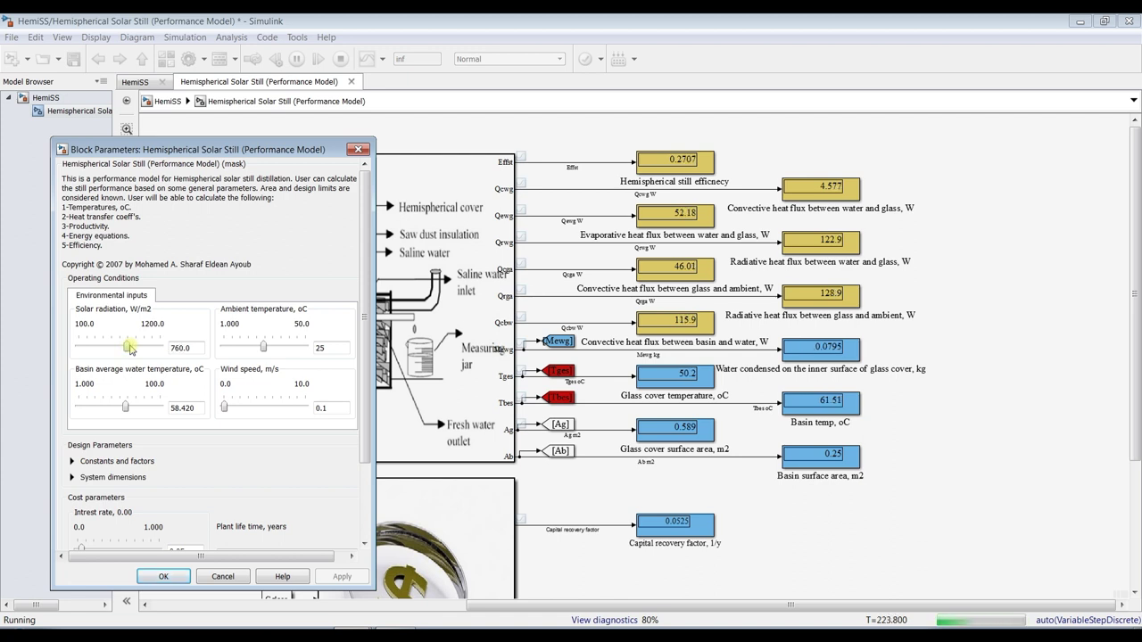
key("Left")
key("Left")
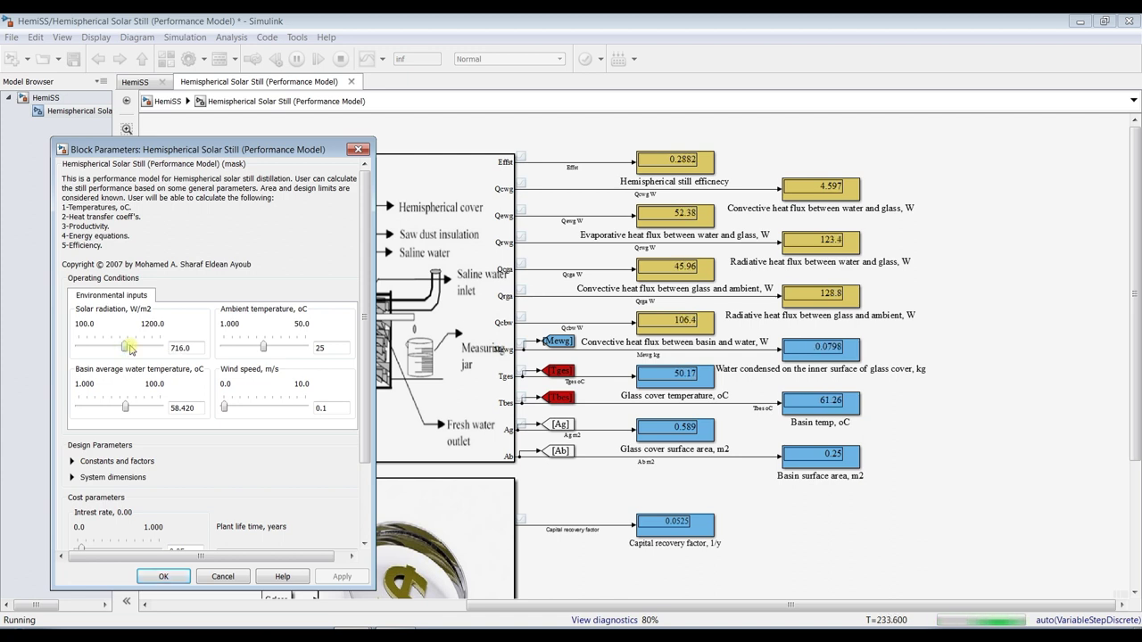
key("Left")
key("Left")
key("Left")
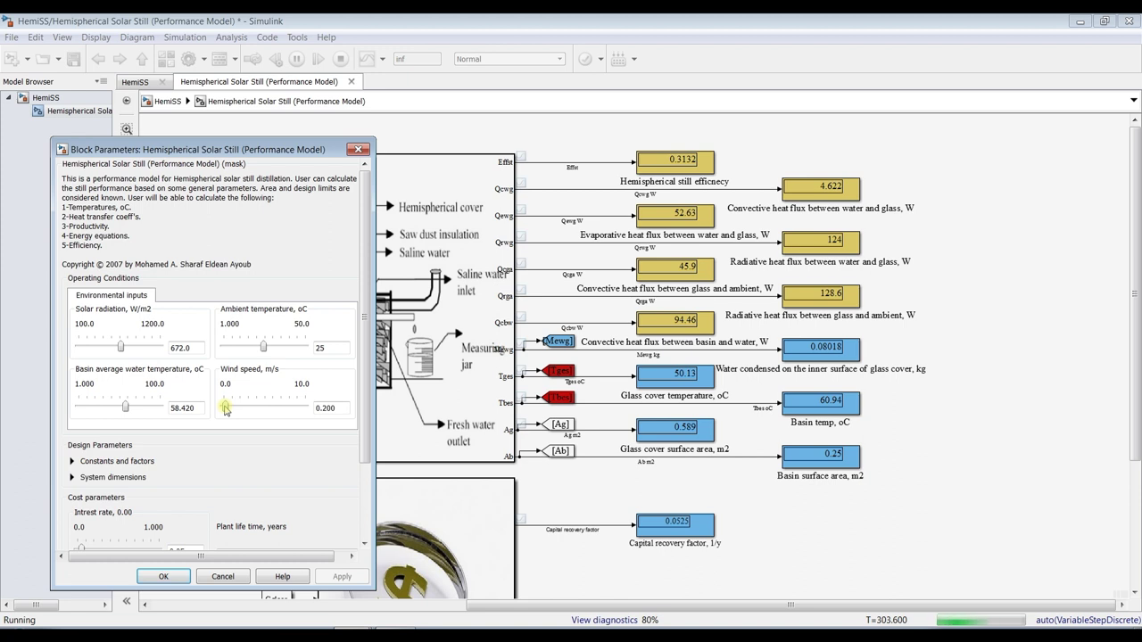
Step: Increase the wind speed gradually to 0.9 m/s
key("Right")
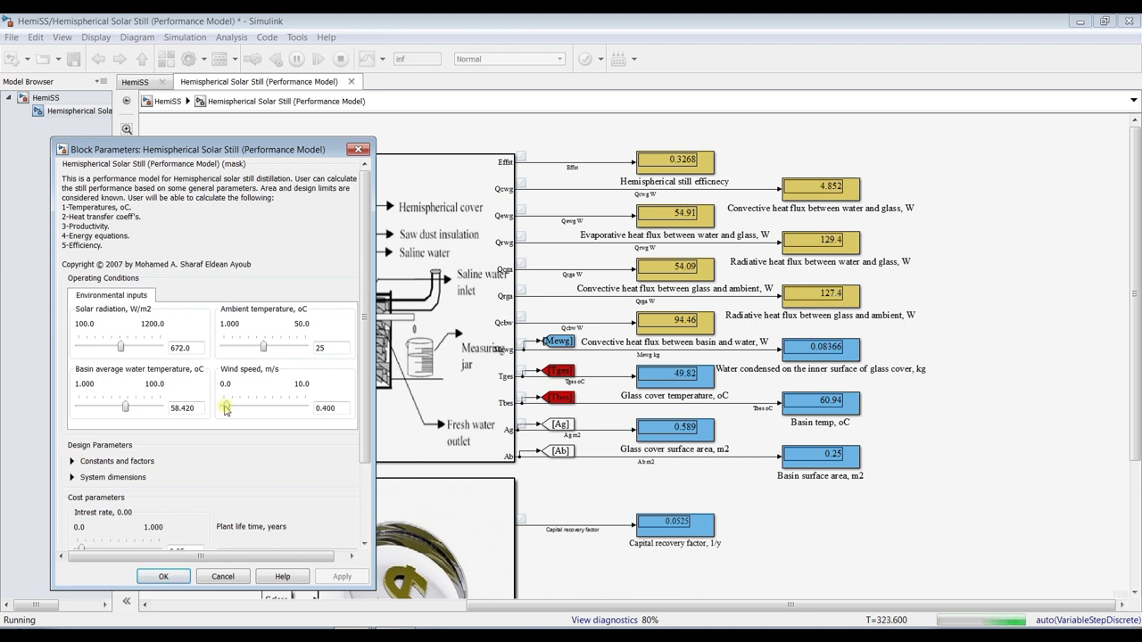
key("Right")
key("Right")
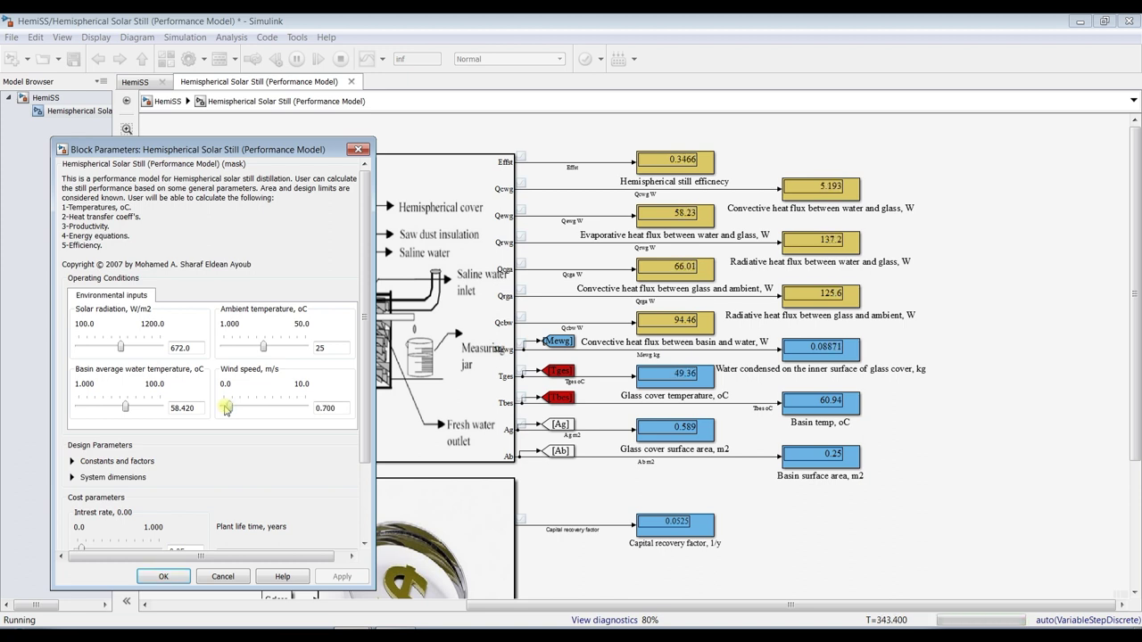
key("Right")
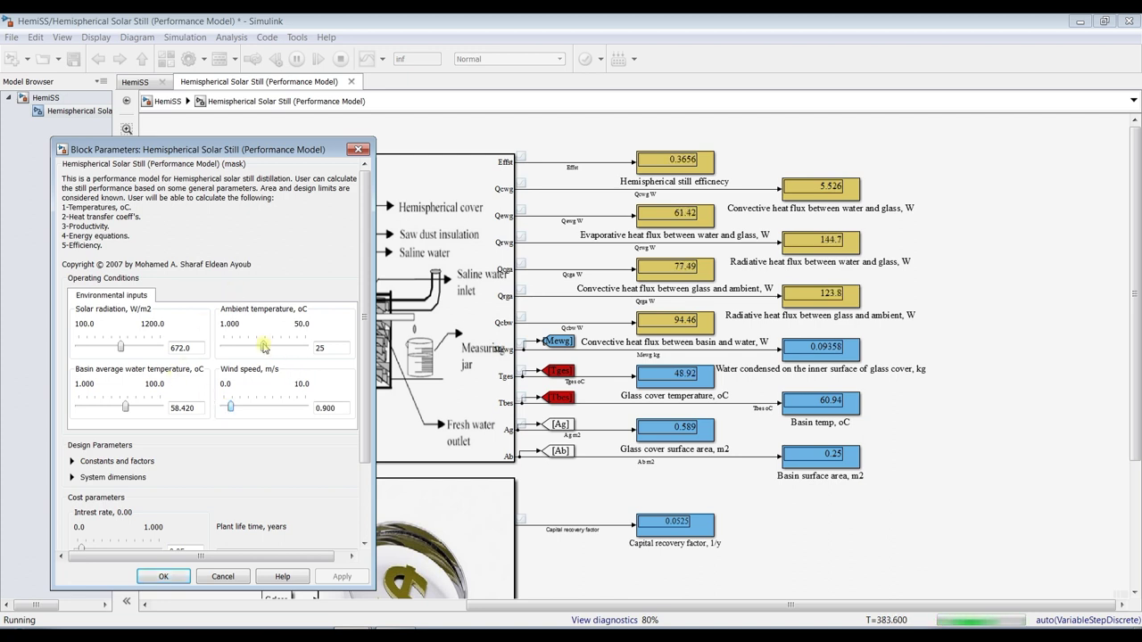
Step: Increase the ambient temperature gradually to 28.44 °C
key("Right")
key("Right")
key("Right")
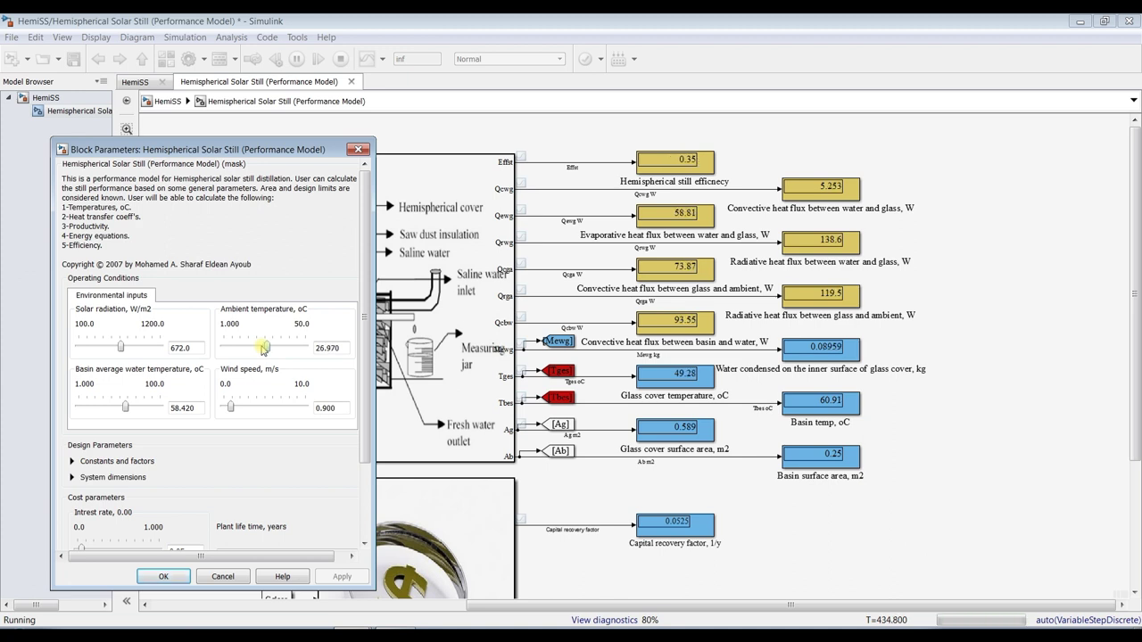
key("Right")
key("Right")
key("Right")
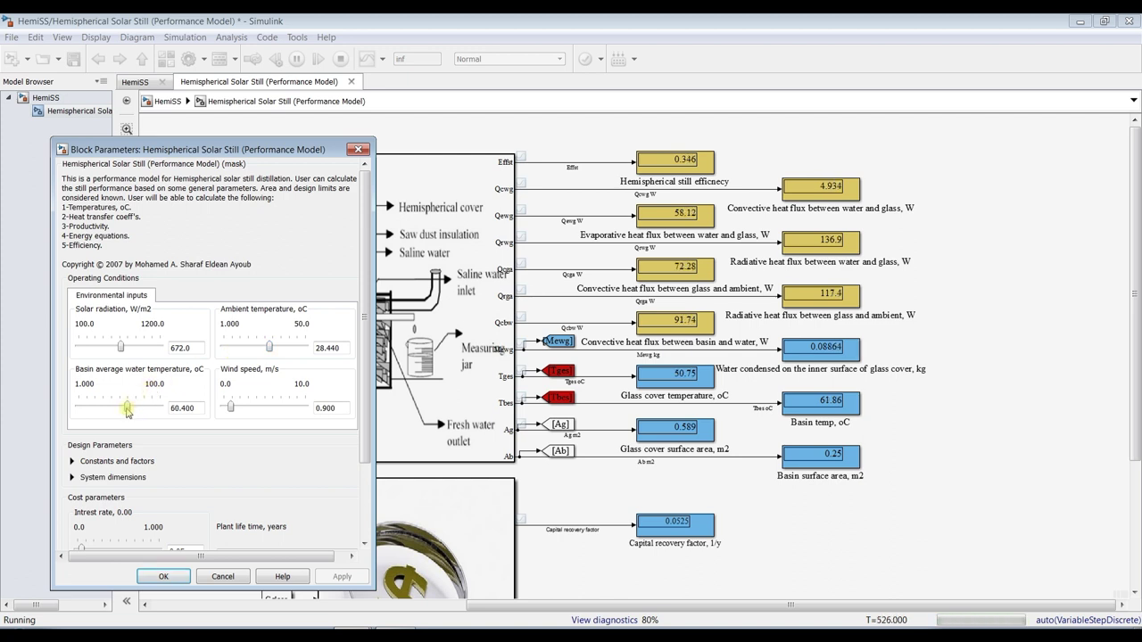
Step: Increase the basin average water temperature gradually to 65.35 °C
key("Right")
key("Right")
key("Right")
key("Right")
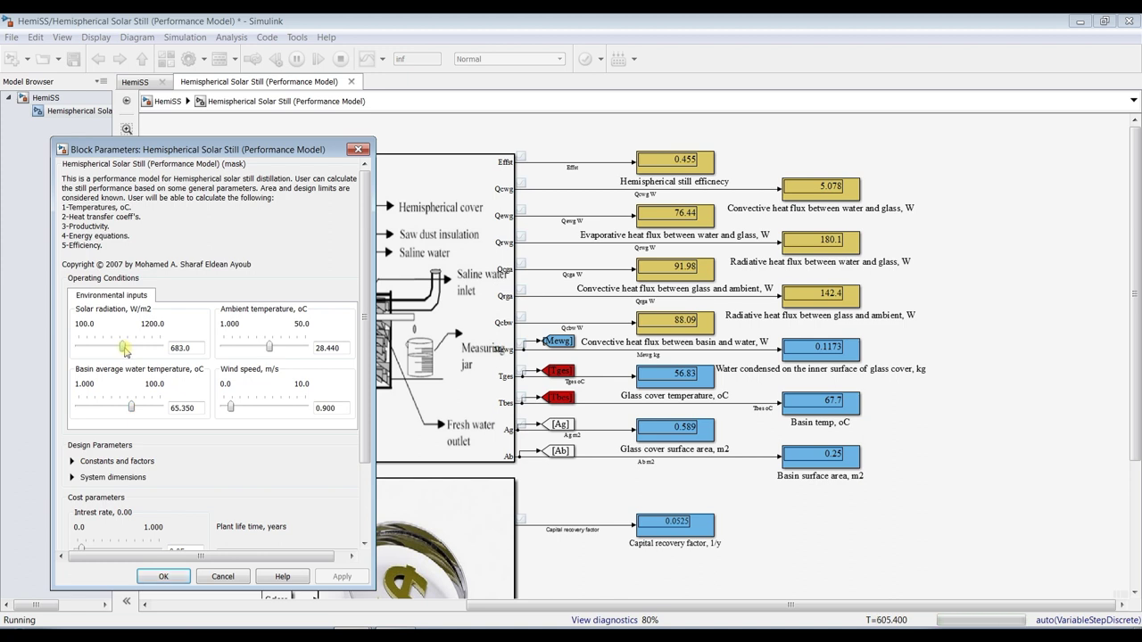
Step: Raise the solar radiation again in small increments to 793 W/m2
key("Right")
key("Right")
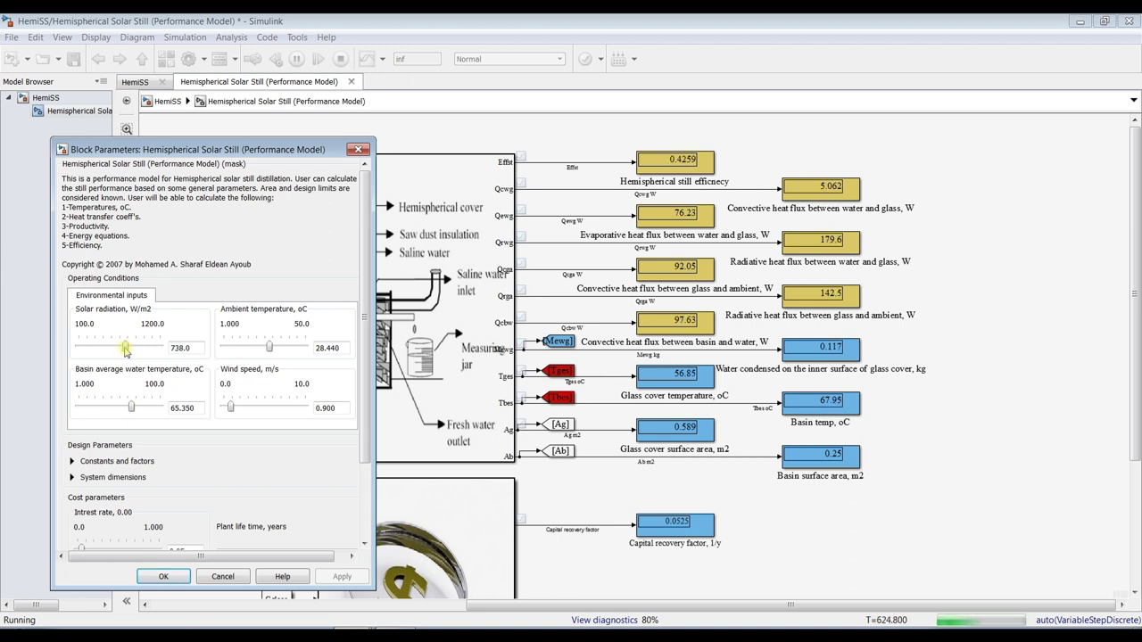
left_click_drag(126, 352, 127, 353)
key("Right")
key("Right")
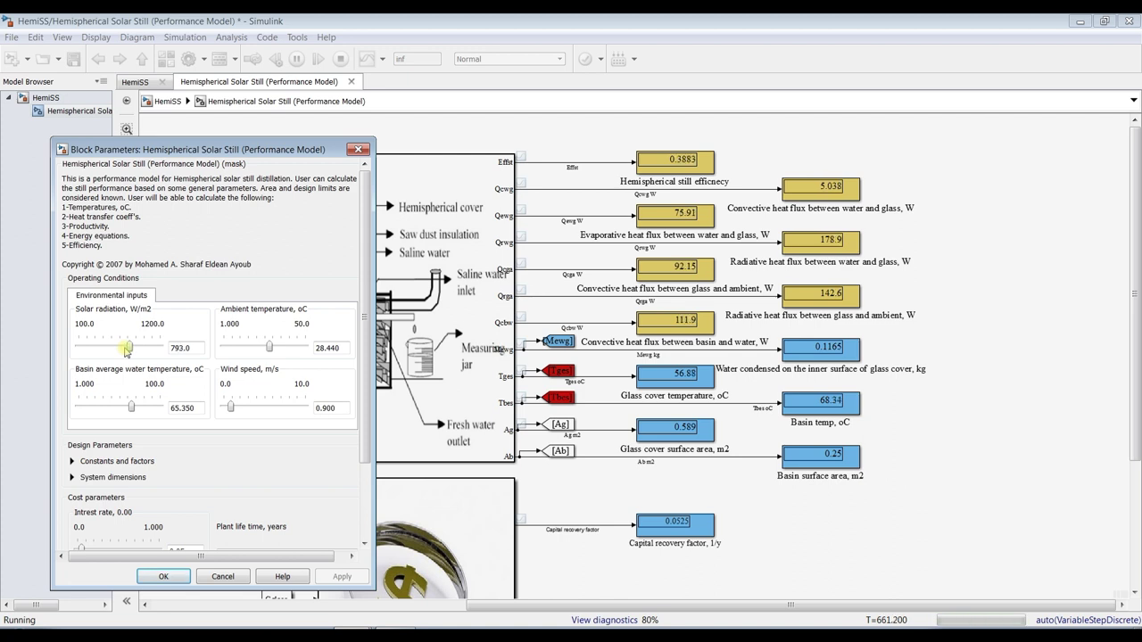
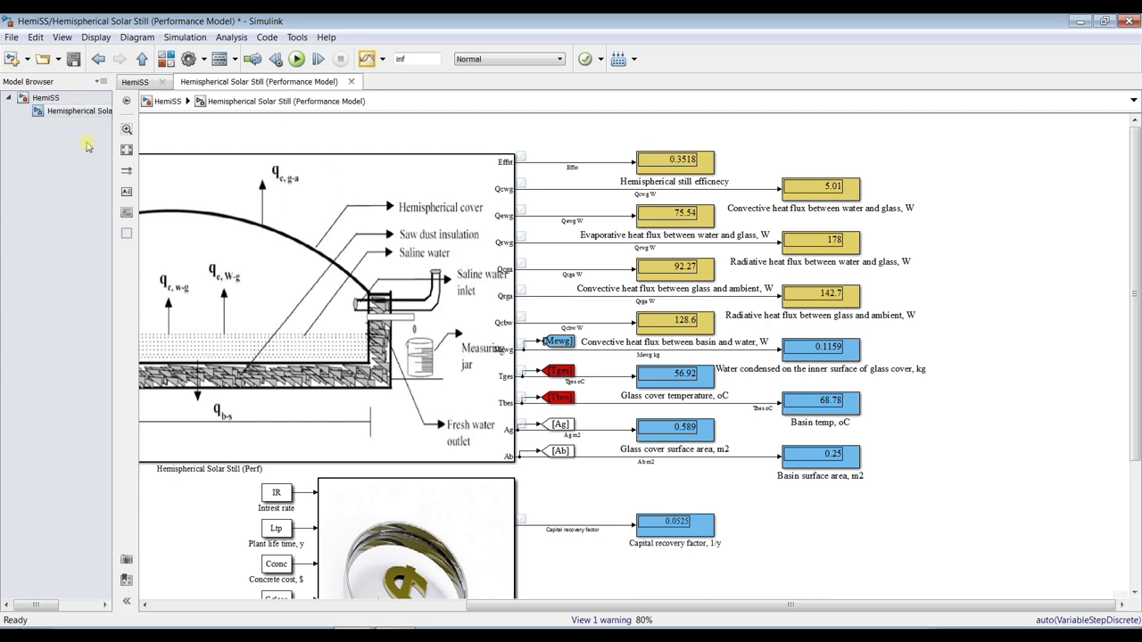
Step: Select the Qrwg signal line, open the Simulation Data Inspector maximized and enlarge its list of runs
left_click(125, 150)
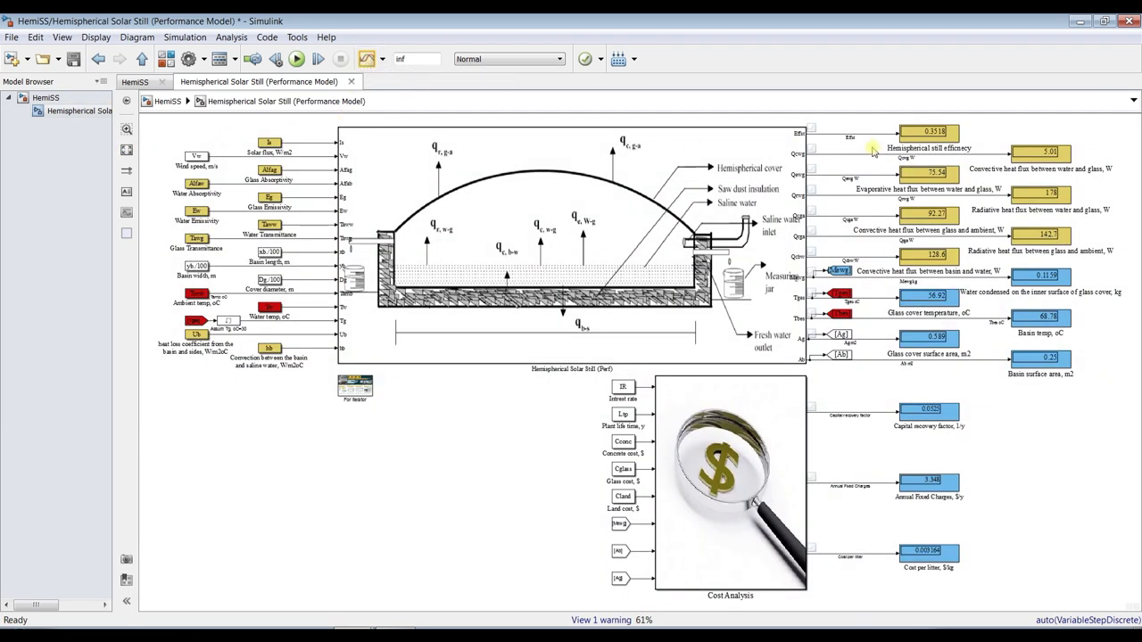
scroll(861, 169, "up", 3)
scroll(827, 185, "up", 2)
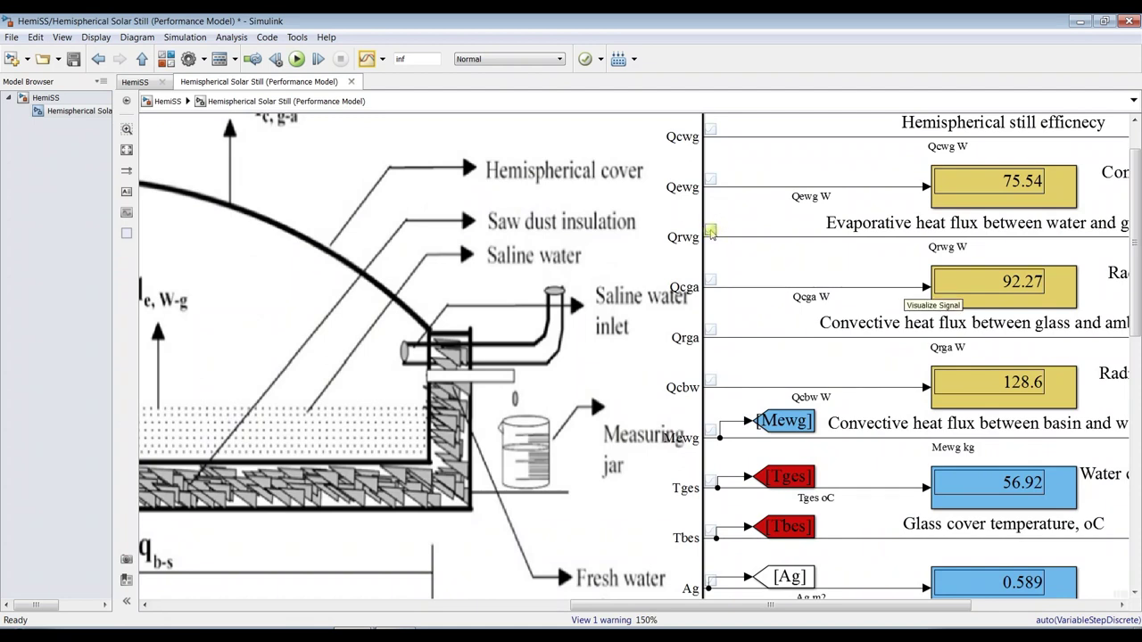
left_click(758, 238)
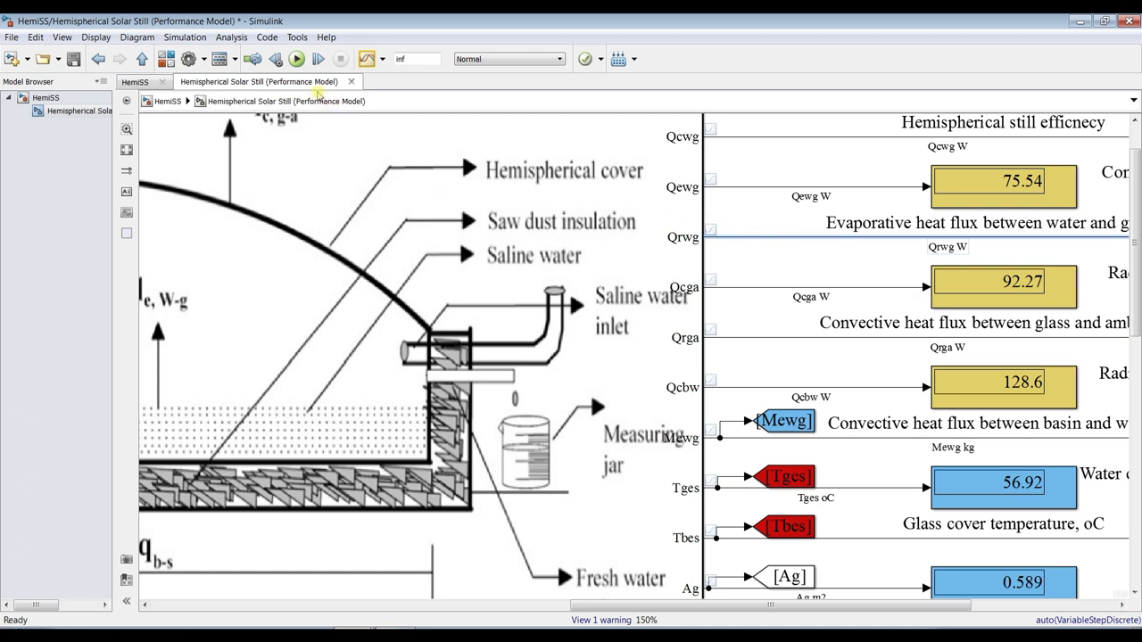
left_click(365, 60)
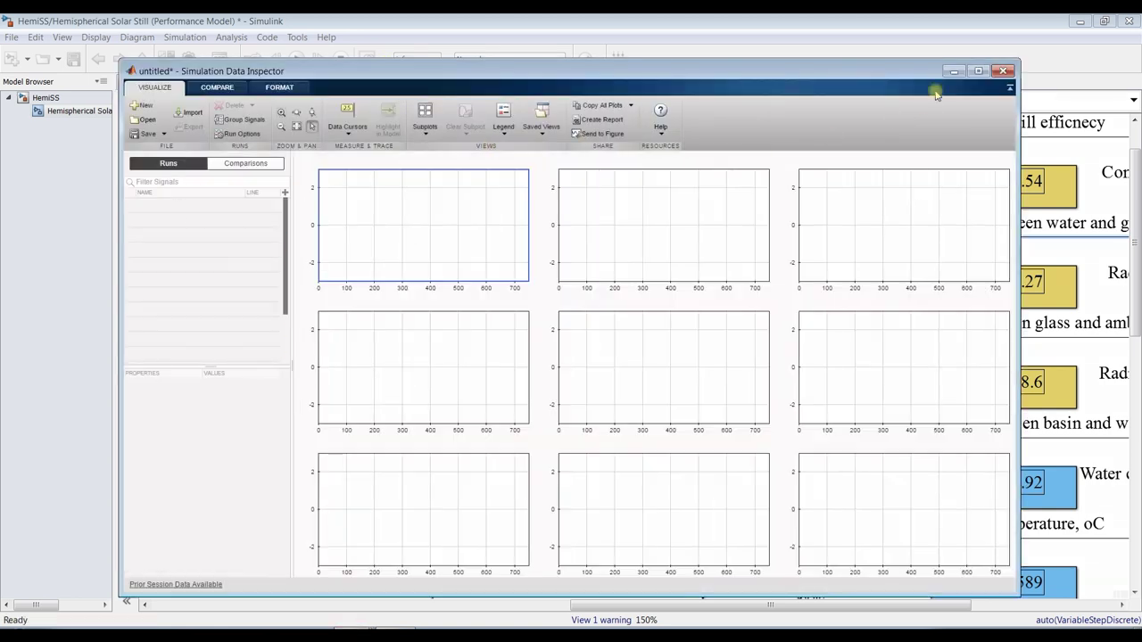
left_click(979, 74)
left_click_drag(95, 357, 97, 500)
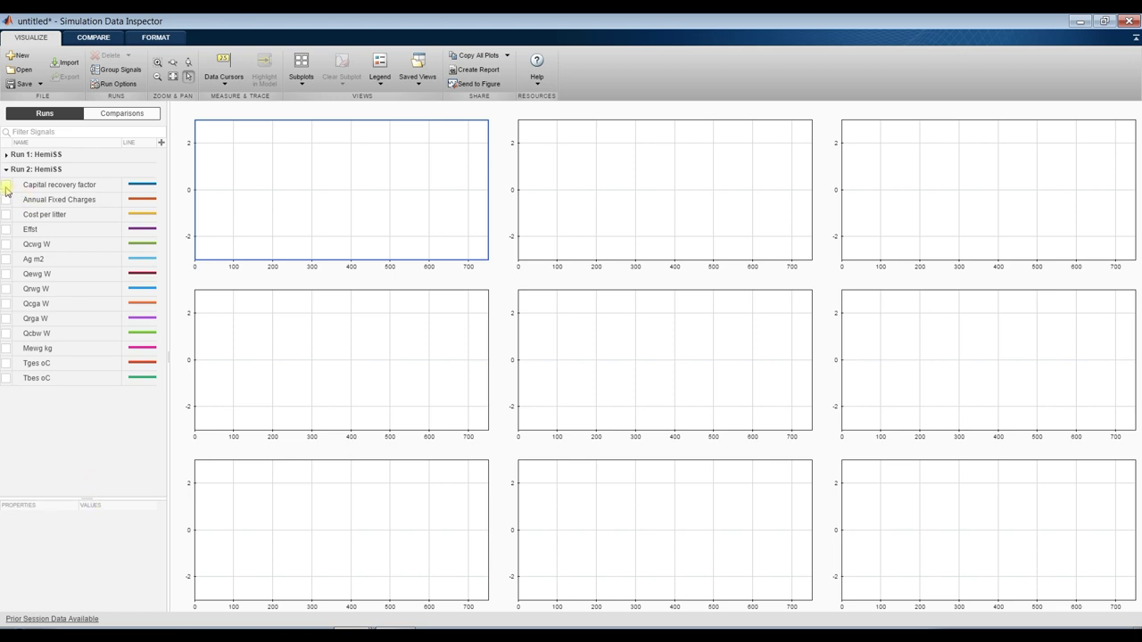
Step: Plot the Run 2 signals Tbes oC, Tges oC and Mewg kg in the first, second and third subplots
left_click(6, 378)
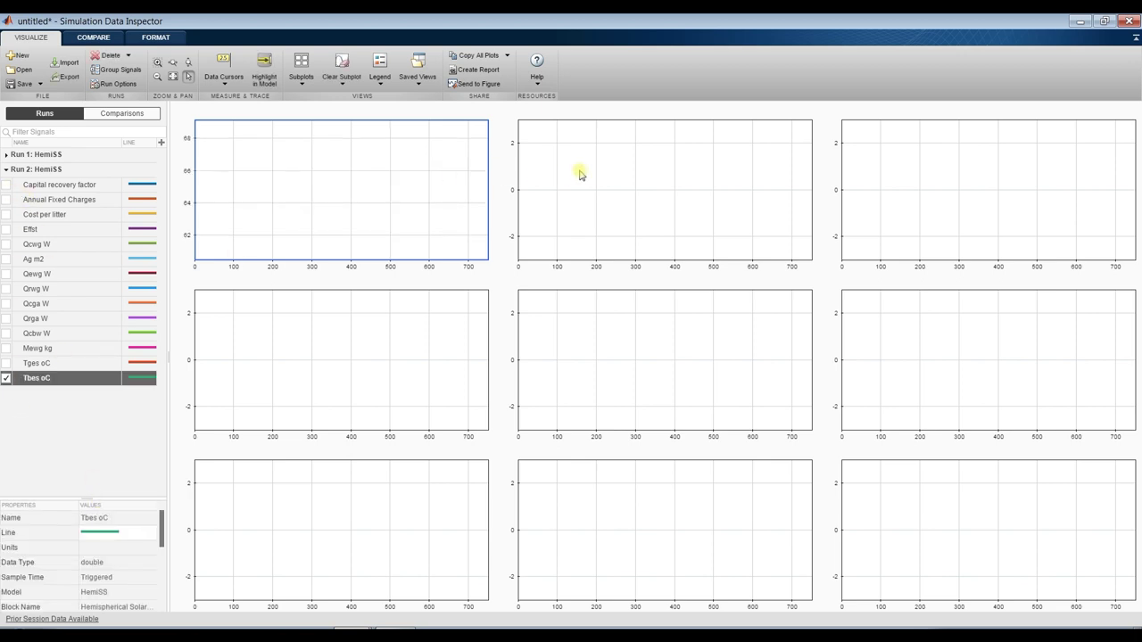
left_click(631, 195)
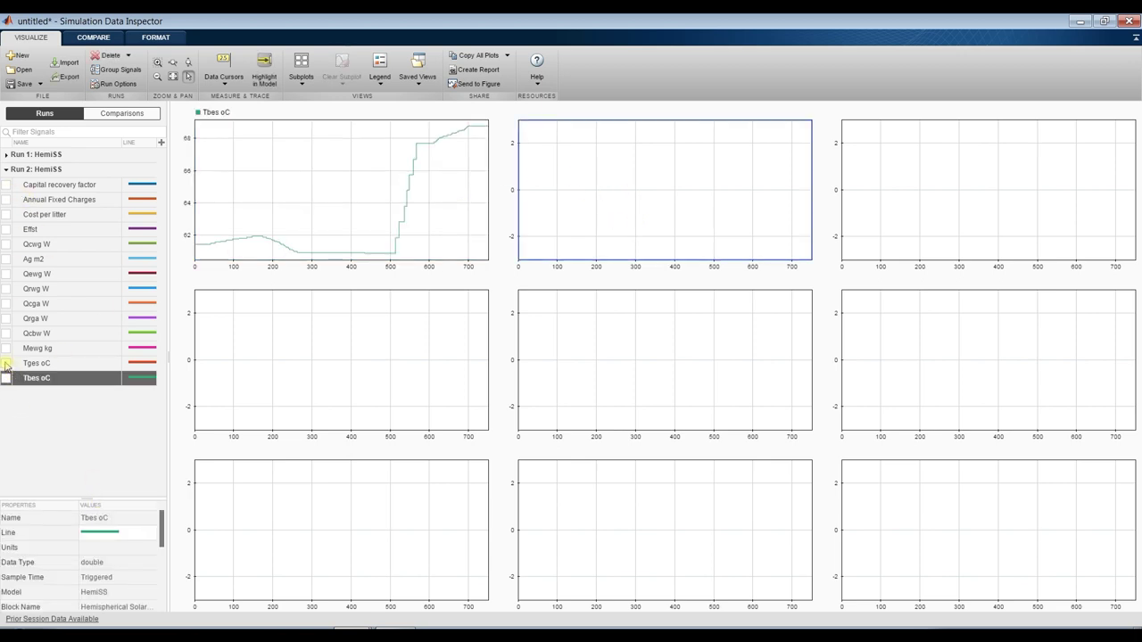
left_click(6, 363)
left_click(953, 182)
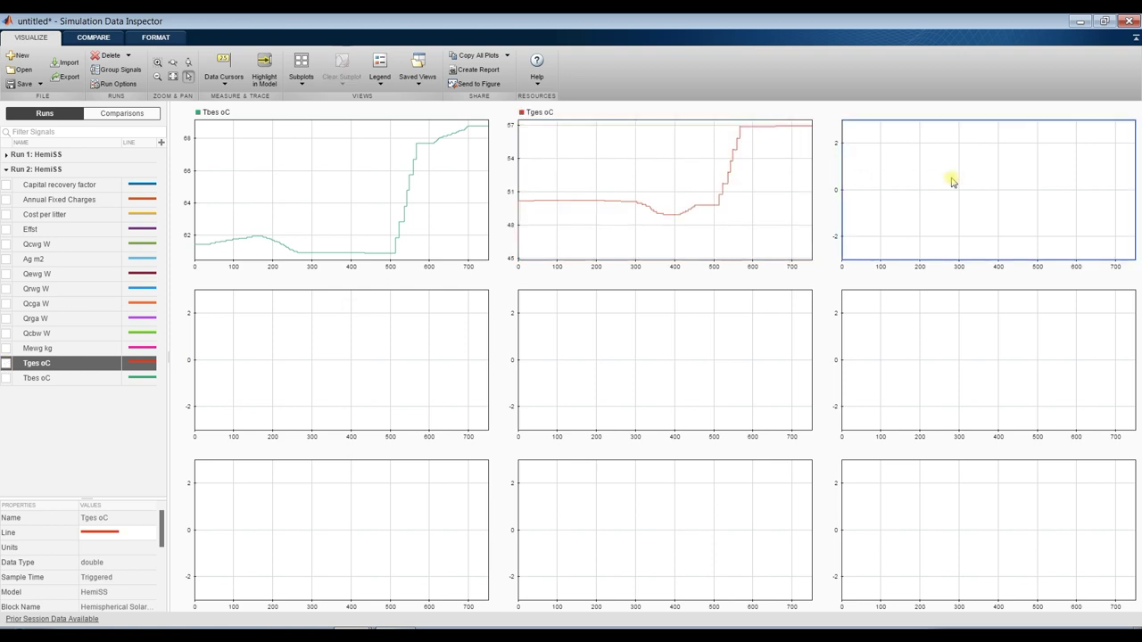
left_click(7, 349)
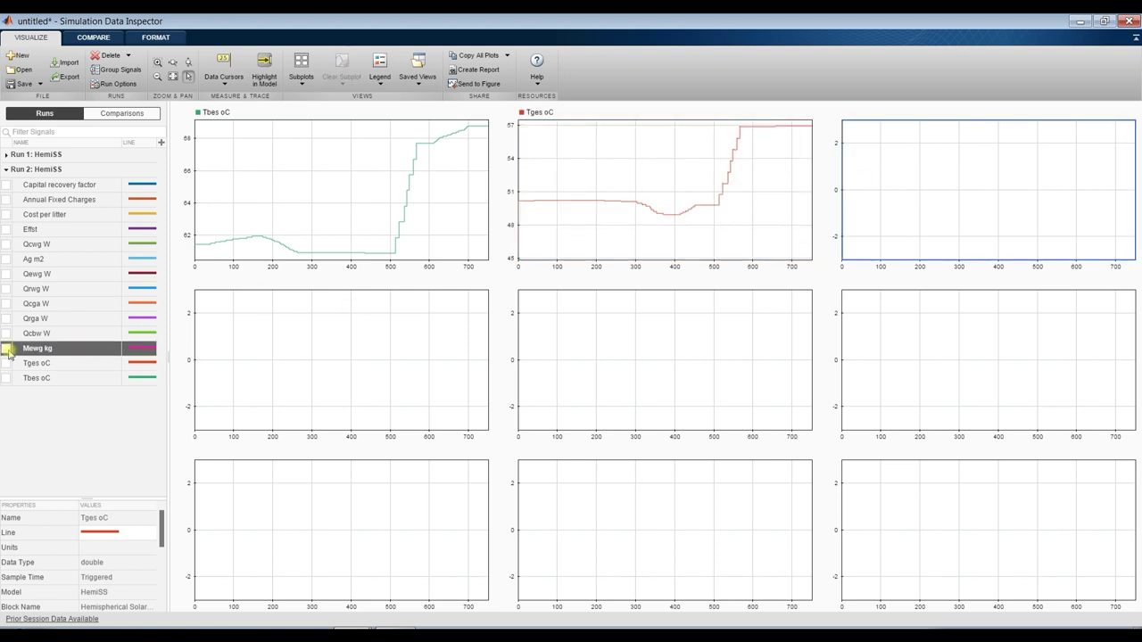
left_click(385, 331)
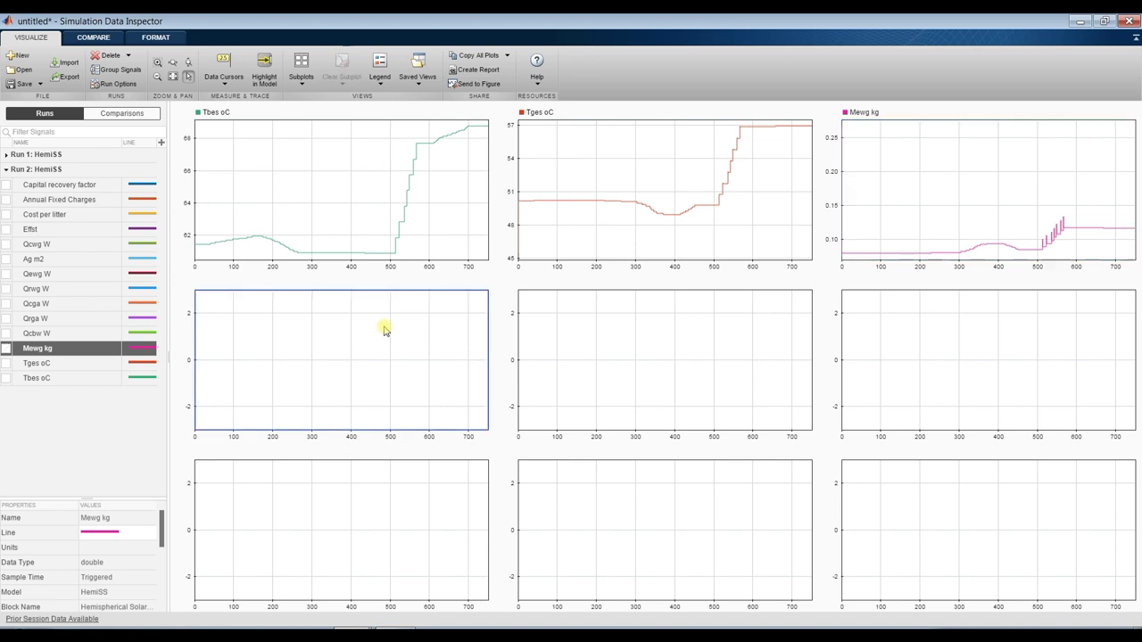
Step: Plot the Run 2 signals Qcbw W, Qrga W, Qcga W and Qrwg W together in the first subplot of the middle row
left_click(6, 333)
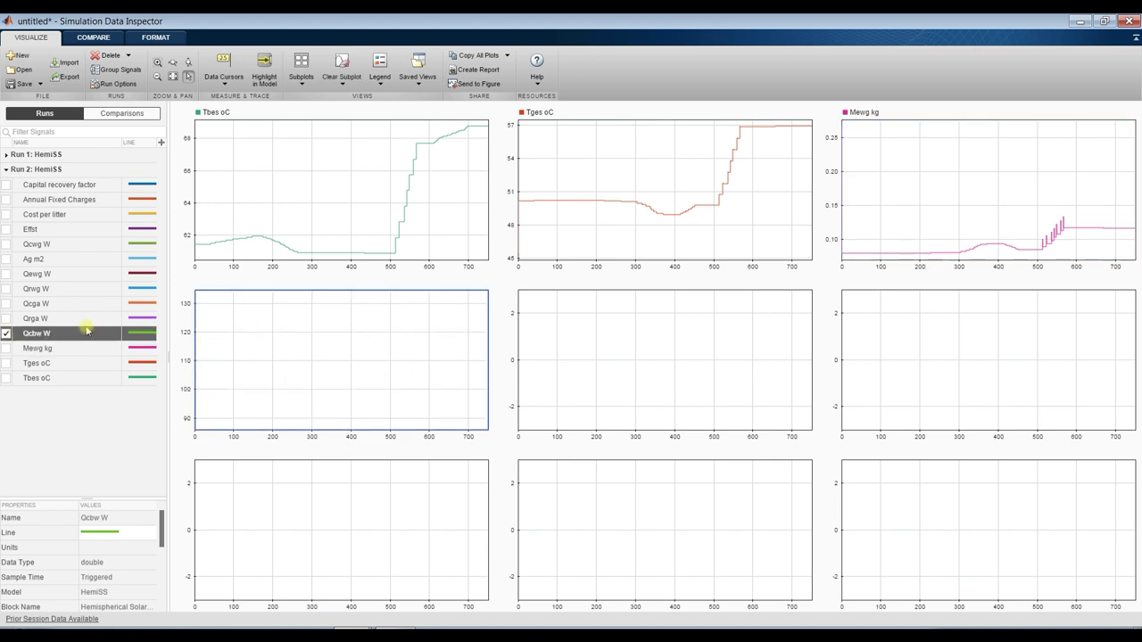
left_click(6, 320)
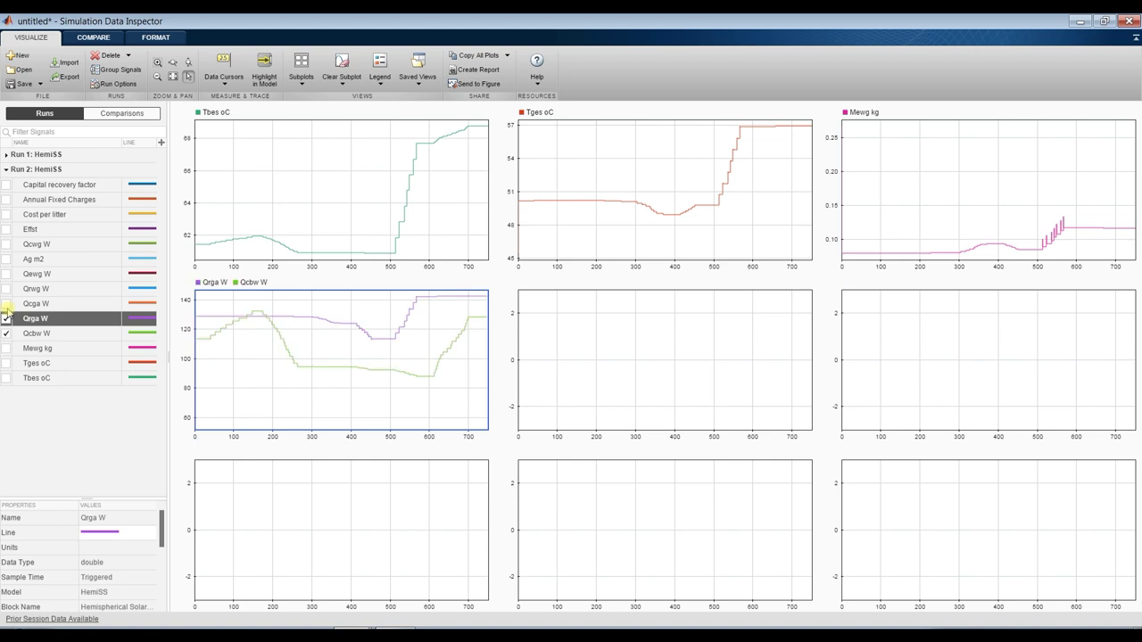
left_click(6, 304)
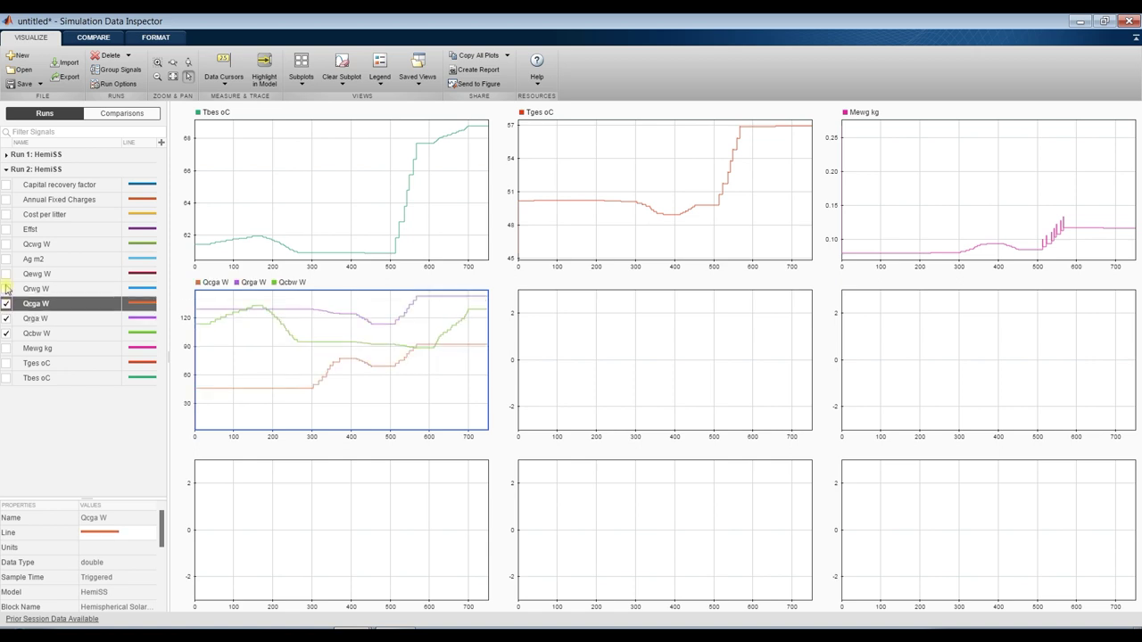
left_click(7, 289)
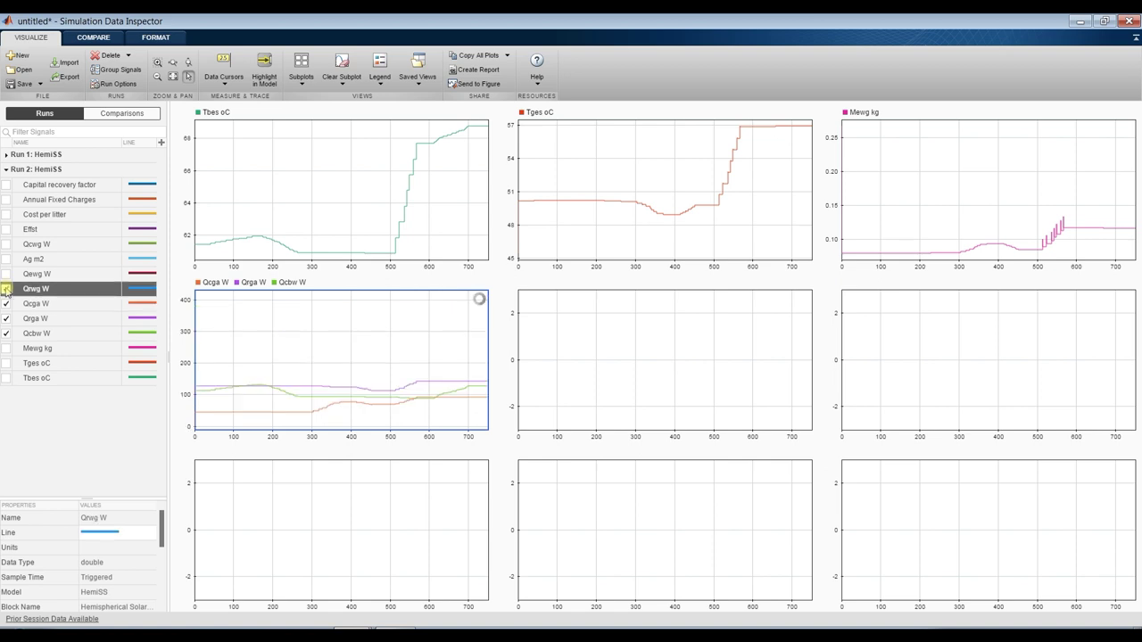
Step: Plot Qewg W in the second and Ag m2 in the third subplot of the middle row
left_click(598, 330)
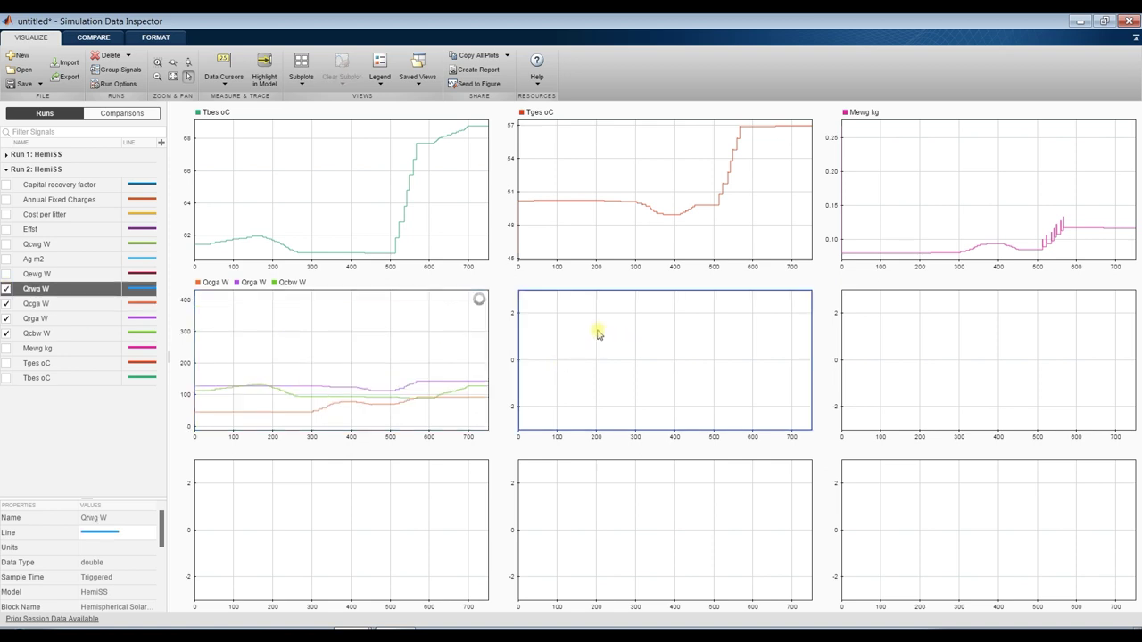
left_click(7, 274)
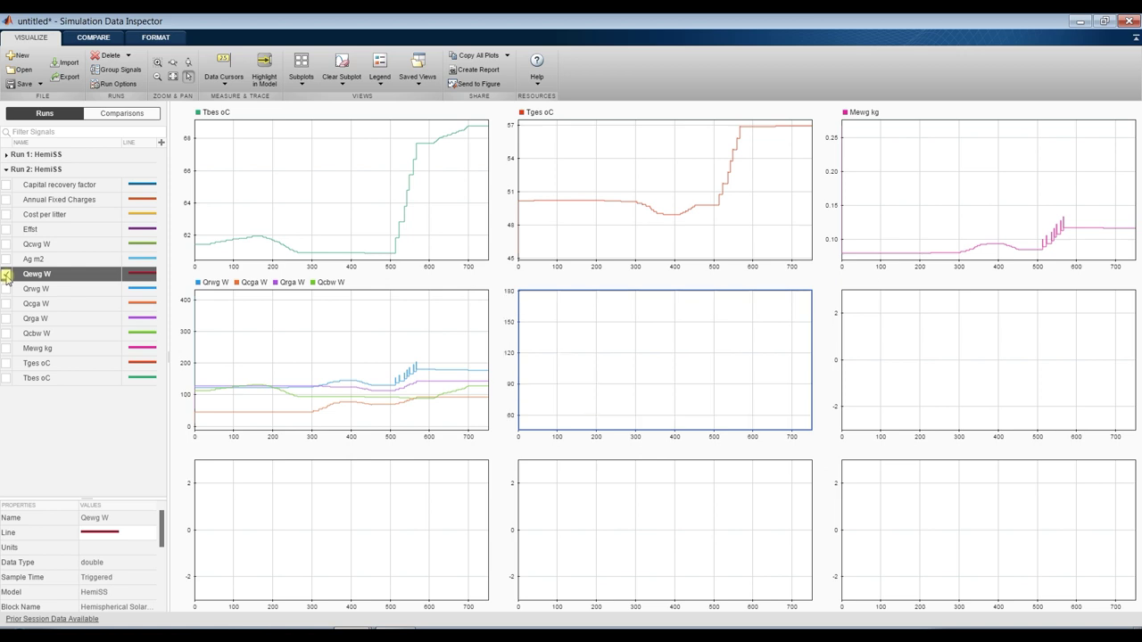
left_click(854, 324)
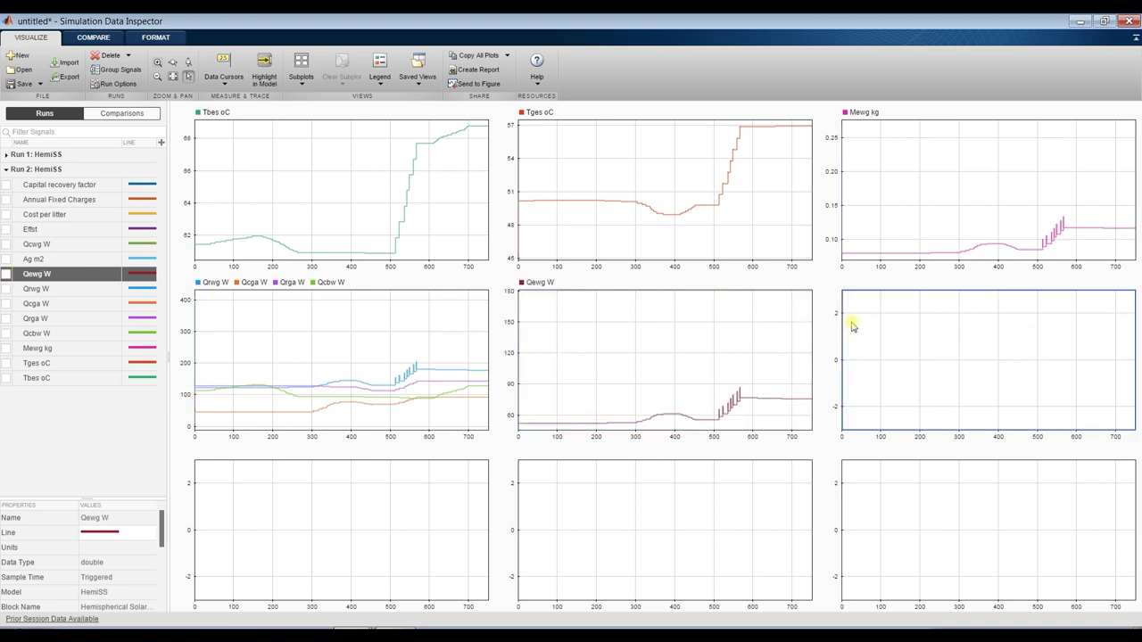
left_click(6, 258)
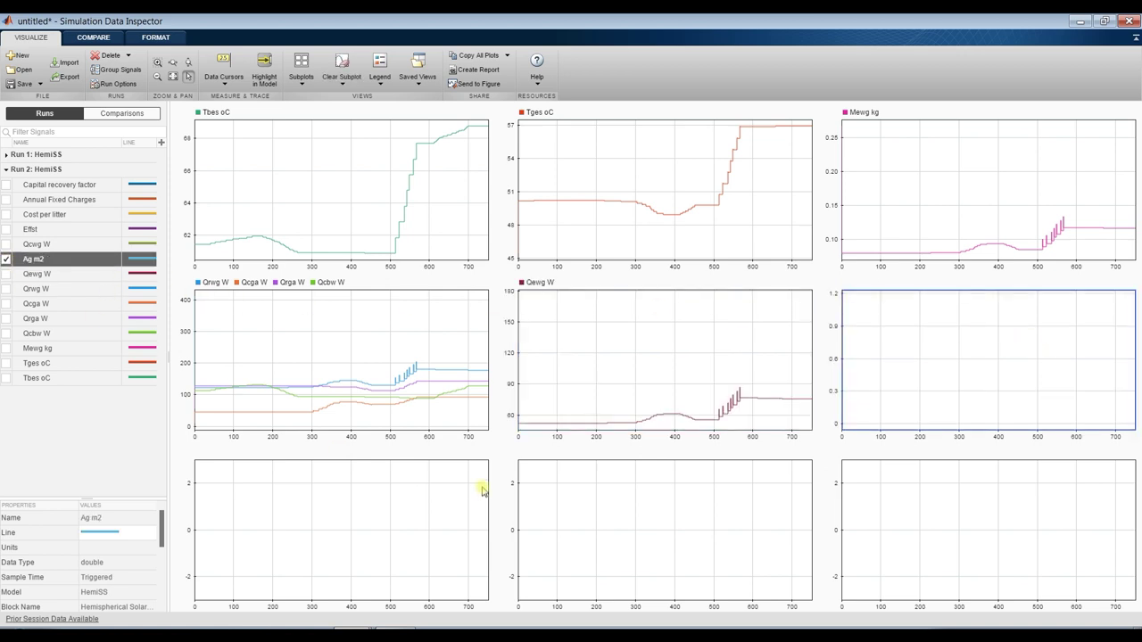
Step: Plot Qcwg W in the first and Effst in the second subplot of the last row
left_click(444, 508)
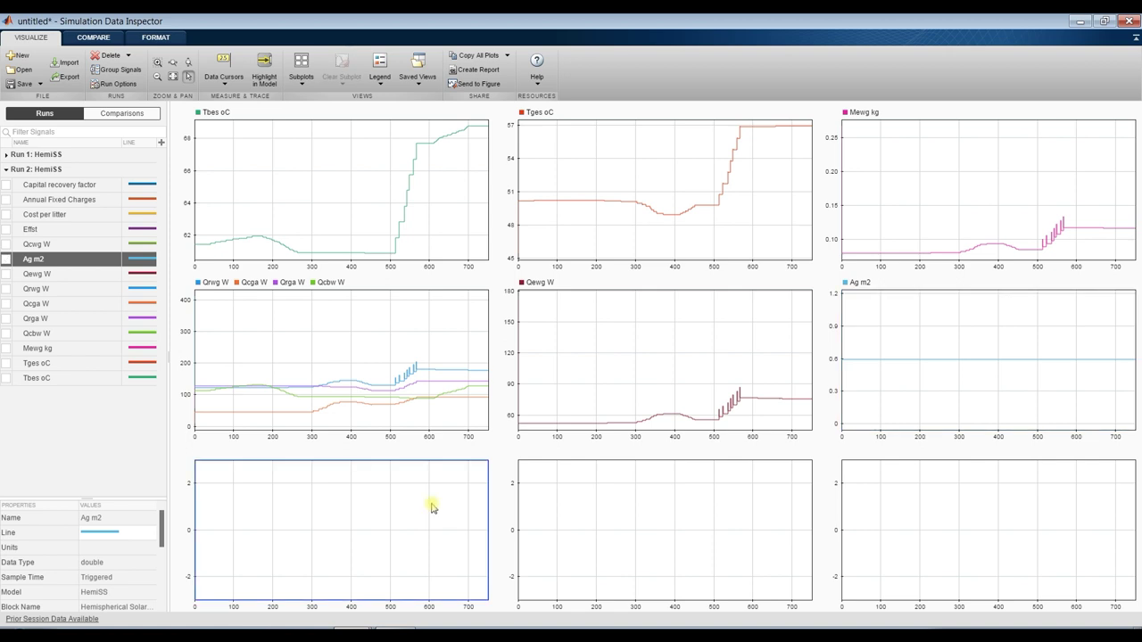
left_click(6, 243)
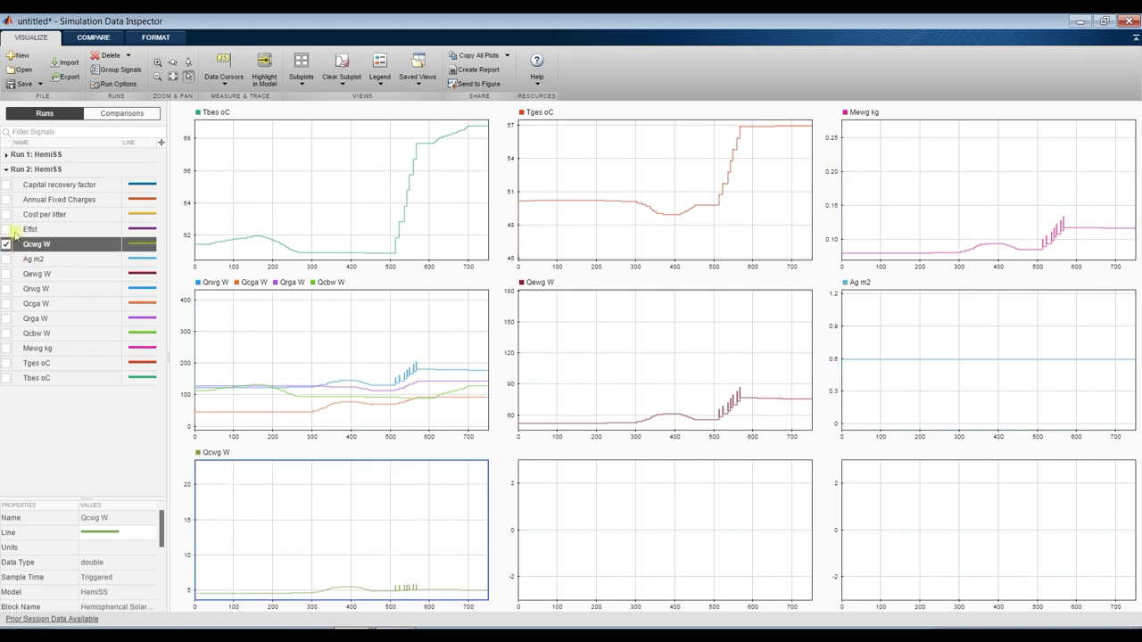
left_click(585, 518)
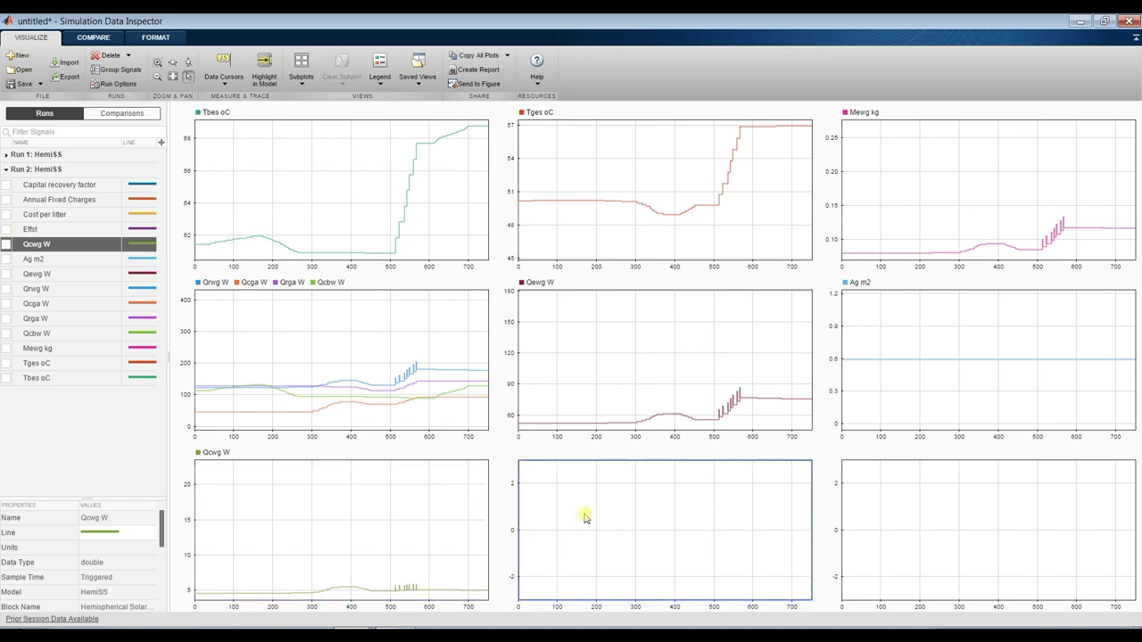
left_click(6, 229)
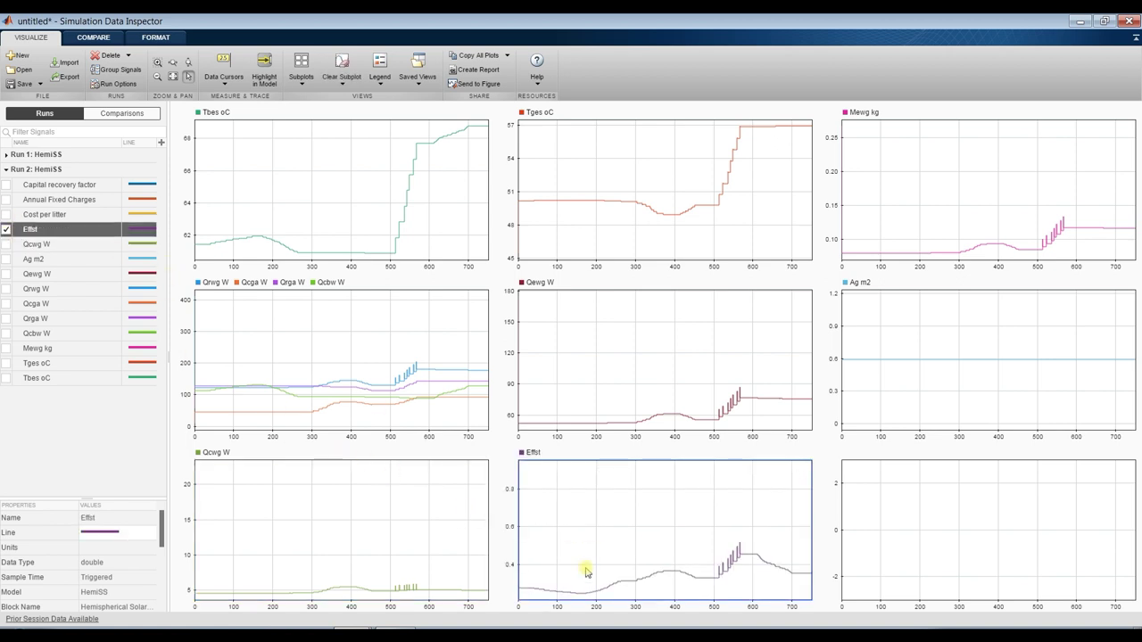